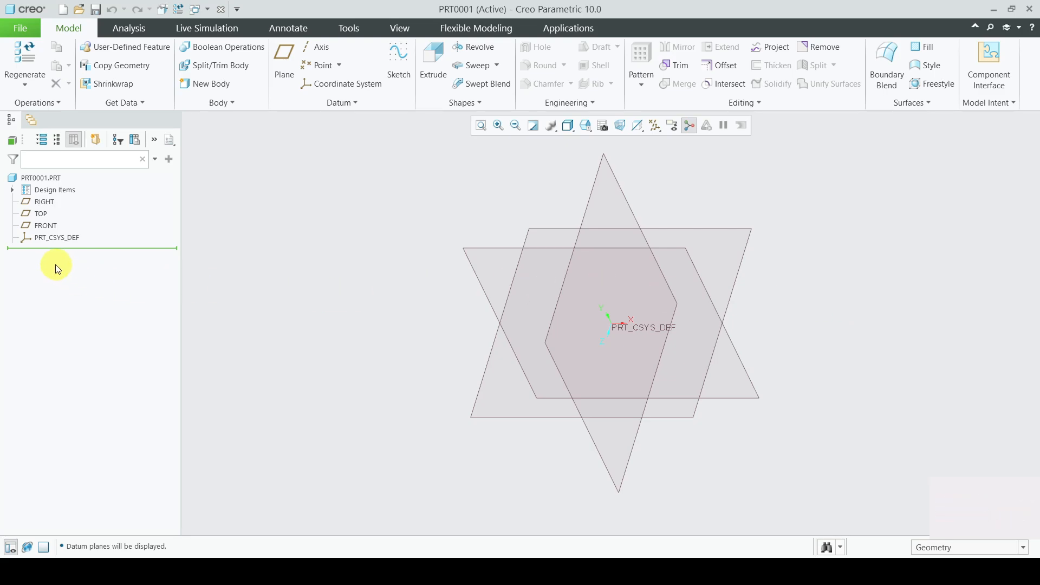
Highlight the RIGHT, TOP and FRONT datum planes and the PRT_CSYS_DEF coordinate system one after another to examine them.
left_click(44, 202)
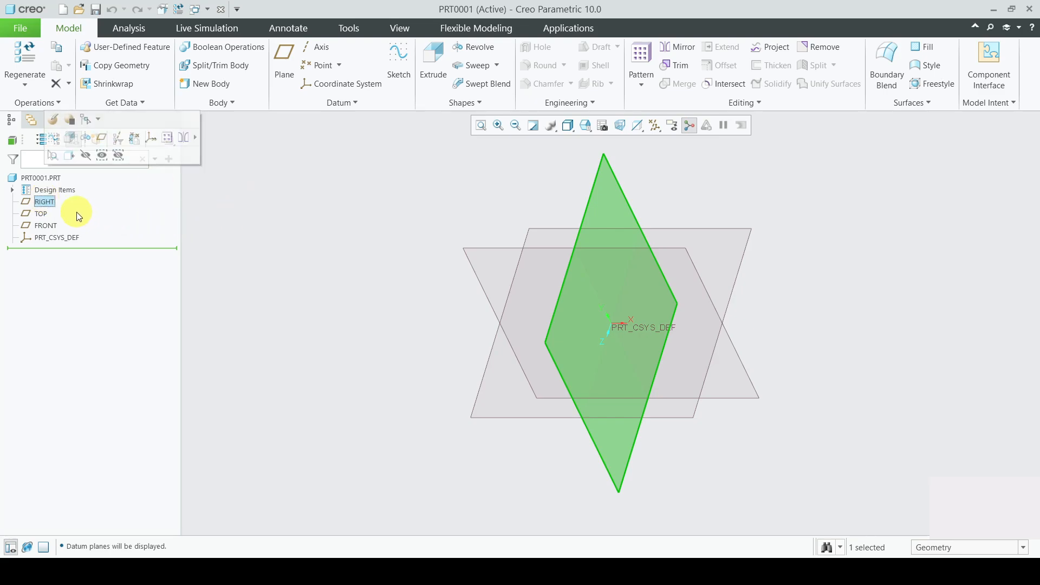
left_click(35, 214)
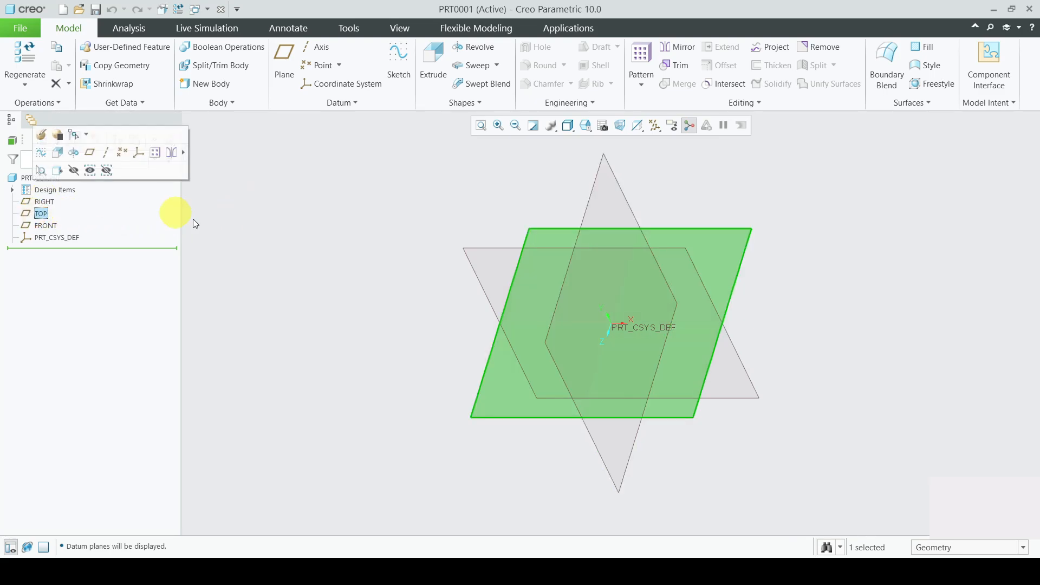
left_click(56, 227)
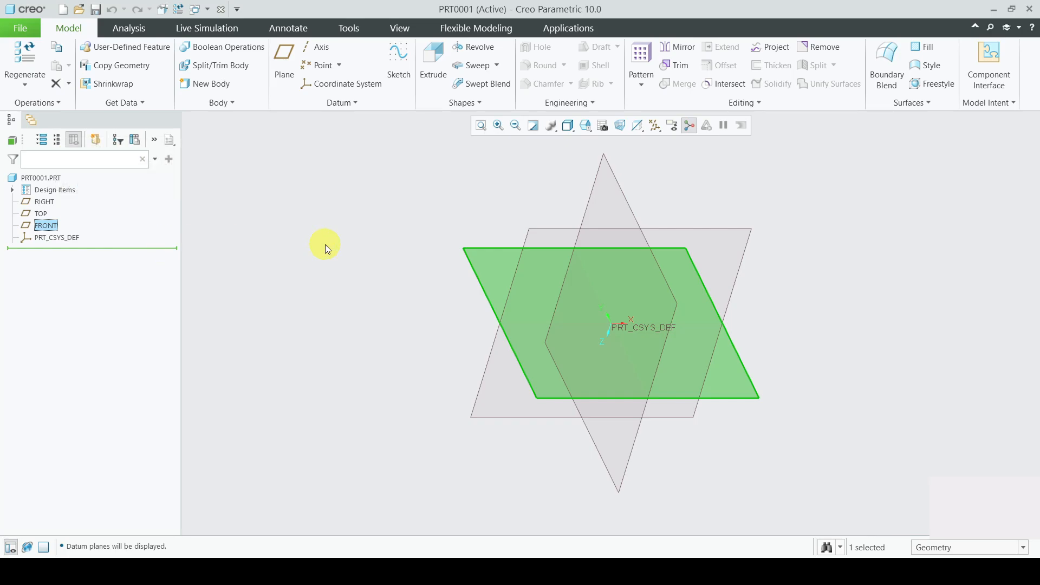
left_click(57, 238)
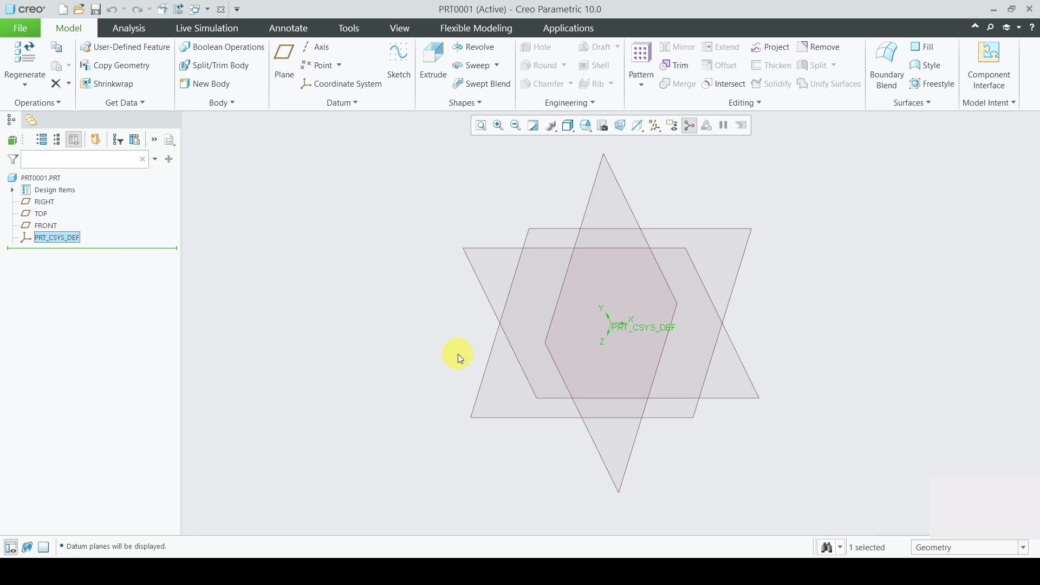
left_click(382, 297)
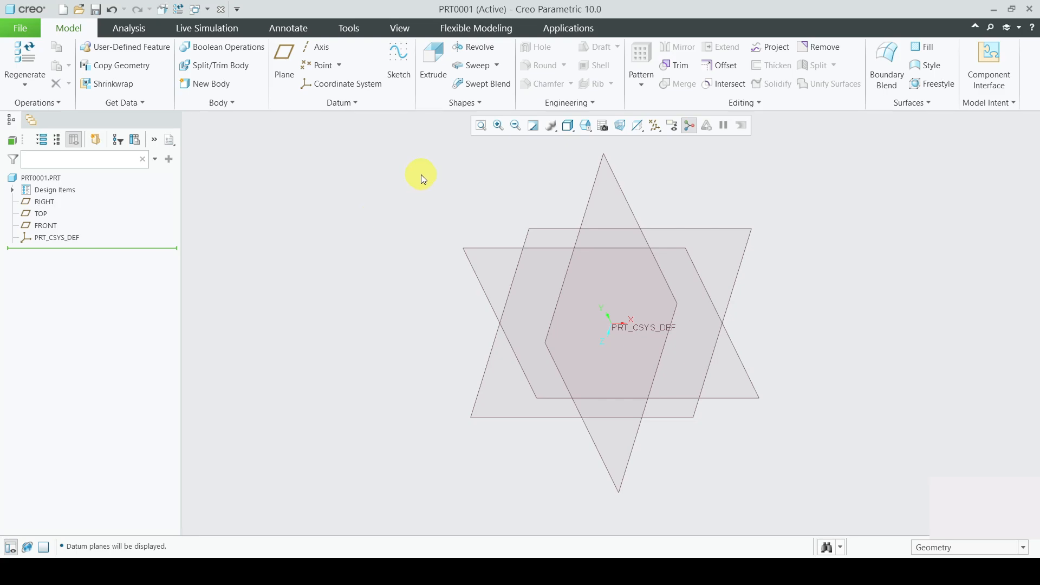
Start a sketch on the TOP datum plane, using the RIGHT plane as reference with orientation Right.
left_click(397, 73)
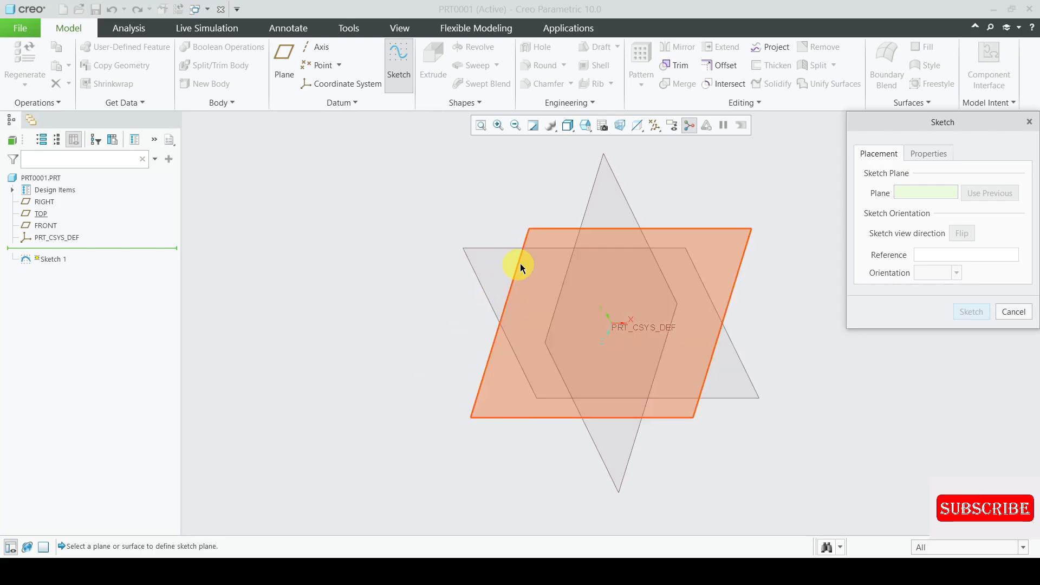
left_click(567, 227)
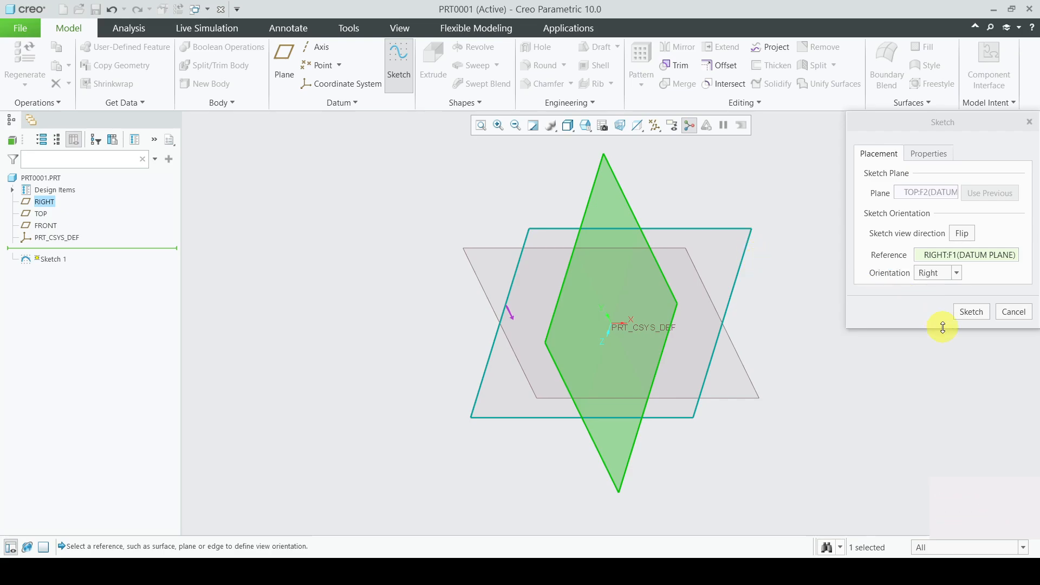
left_click(945, 272)
left_click(943, 274)
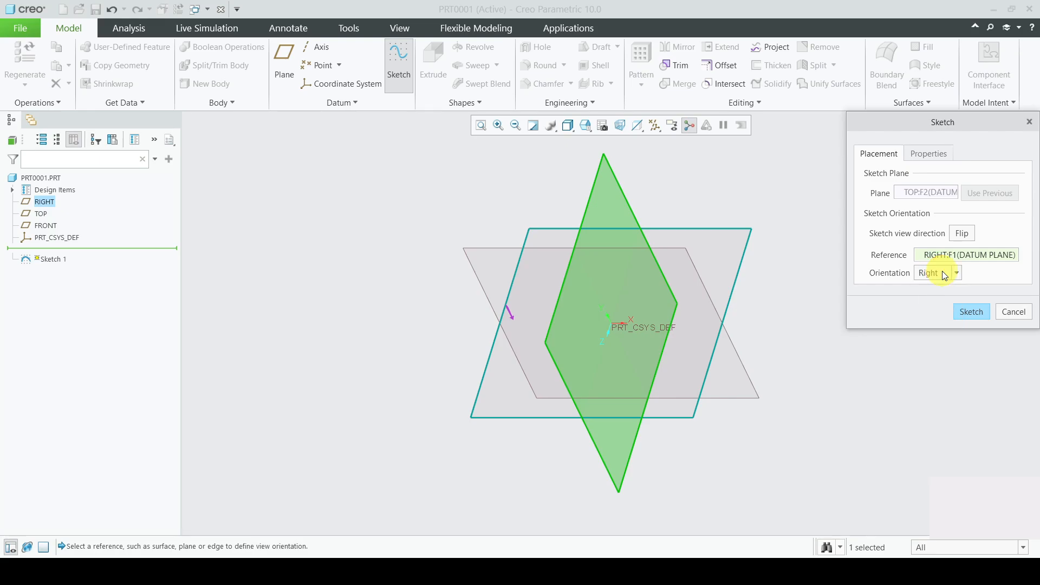
left_click(945, 274)
left_click(945, 275)
left_click(969, 313)
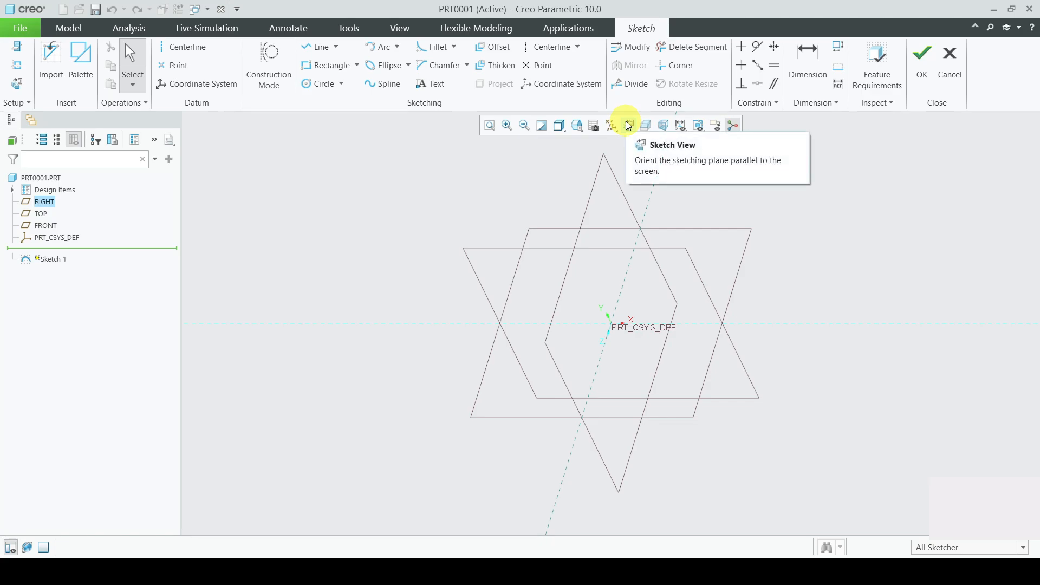
Orient the sketching plane parallel to the screen and hide all datum axes, points, coordinate systems and planes.
left_click(629, 126)
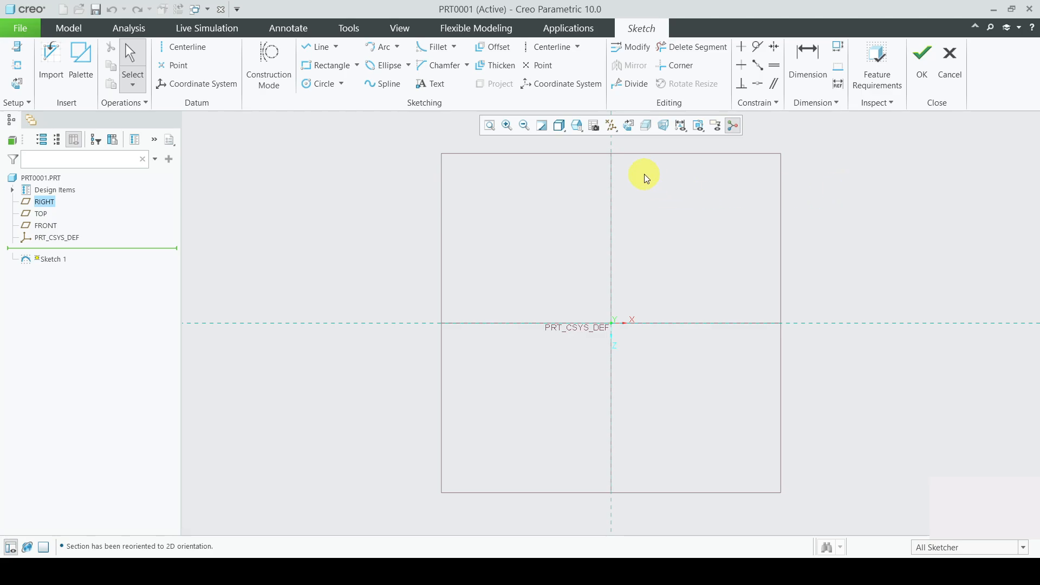
left_click(613, 132)
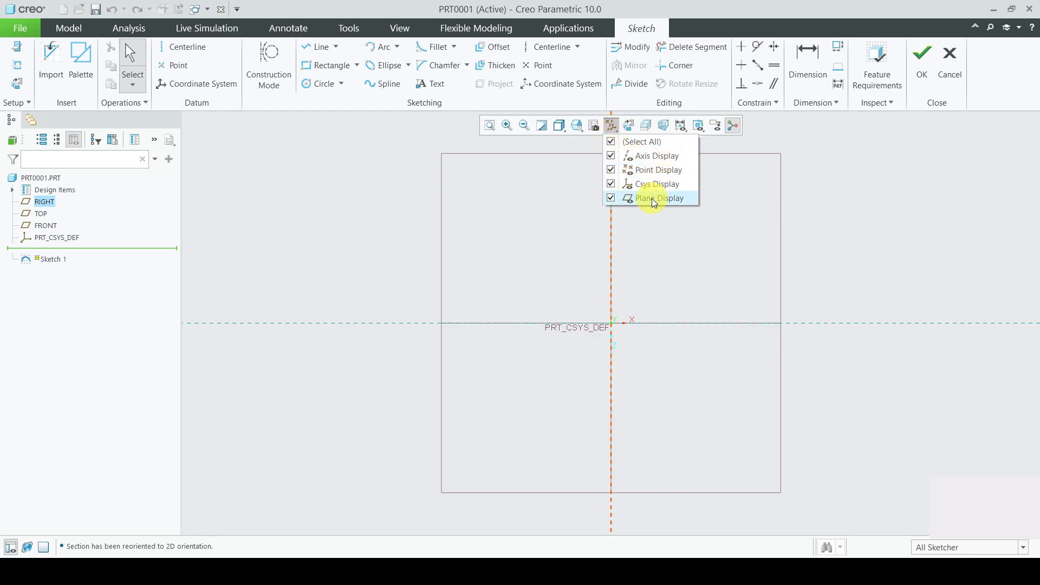
left_click(611, 142)
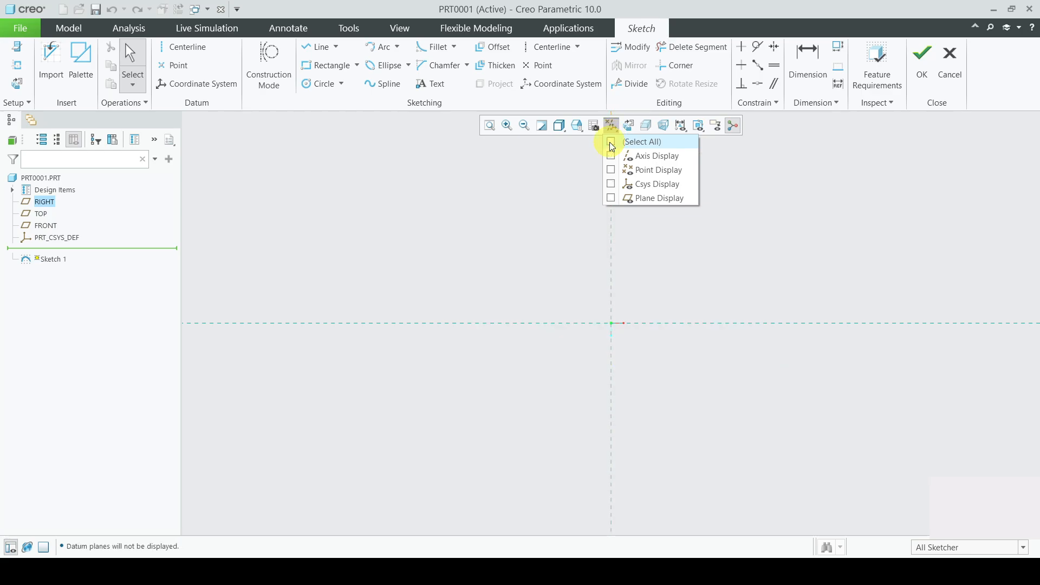
left_click(839, 195)
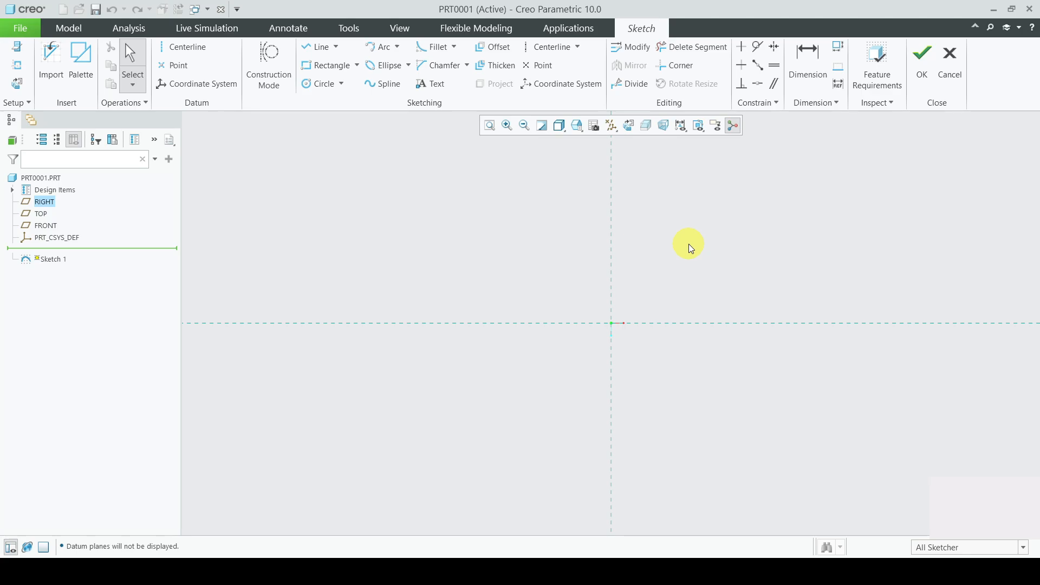
Sketch a rectangle about 227 wide and 114 high, about 108 right of the vertical and 109 above the horizontal reference.
left_click(323, 68)
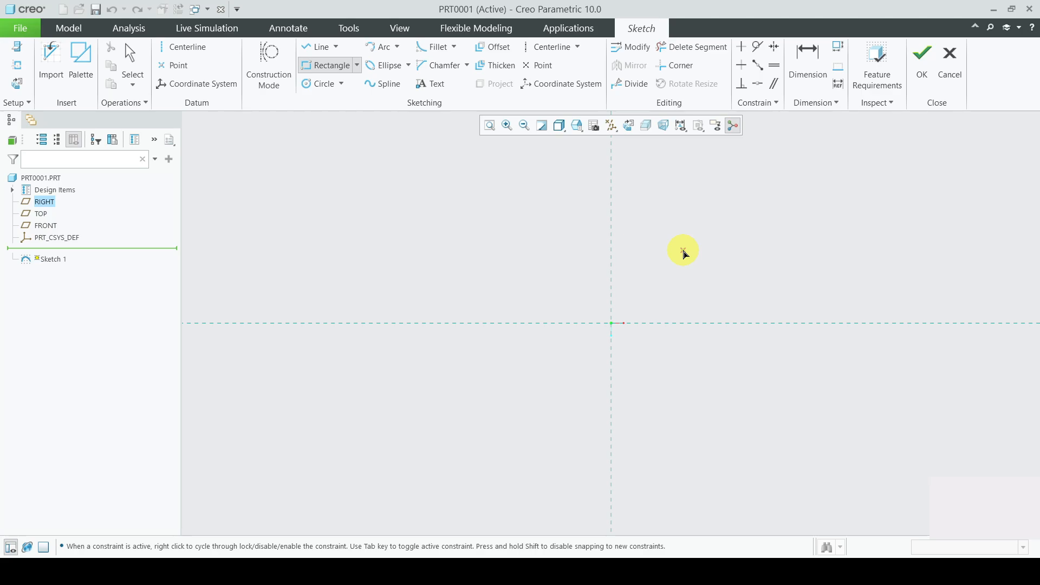
left_click(683, 251)
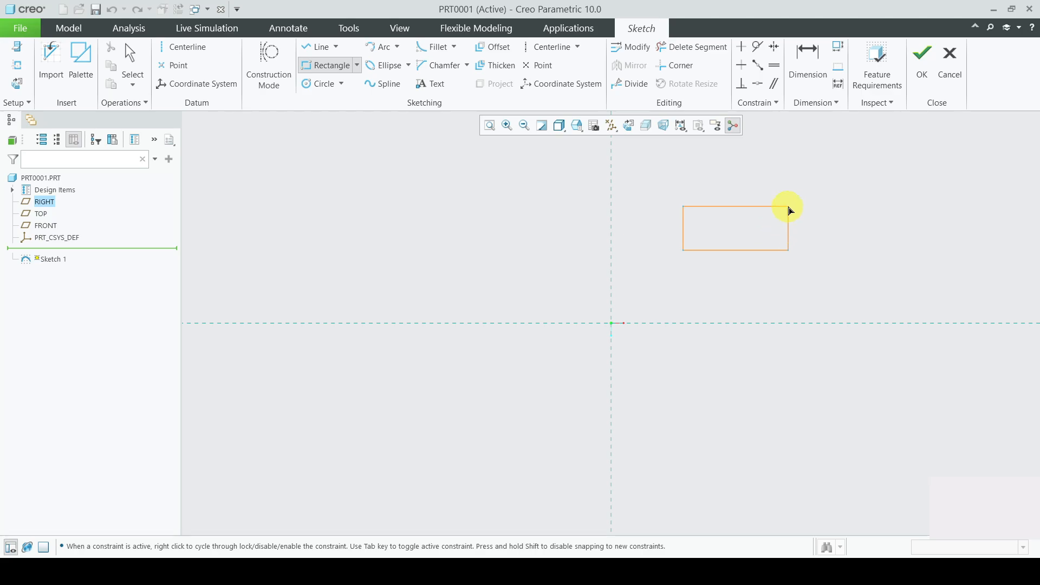
left_click(834, 175)
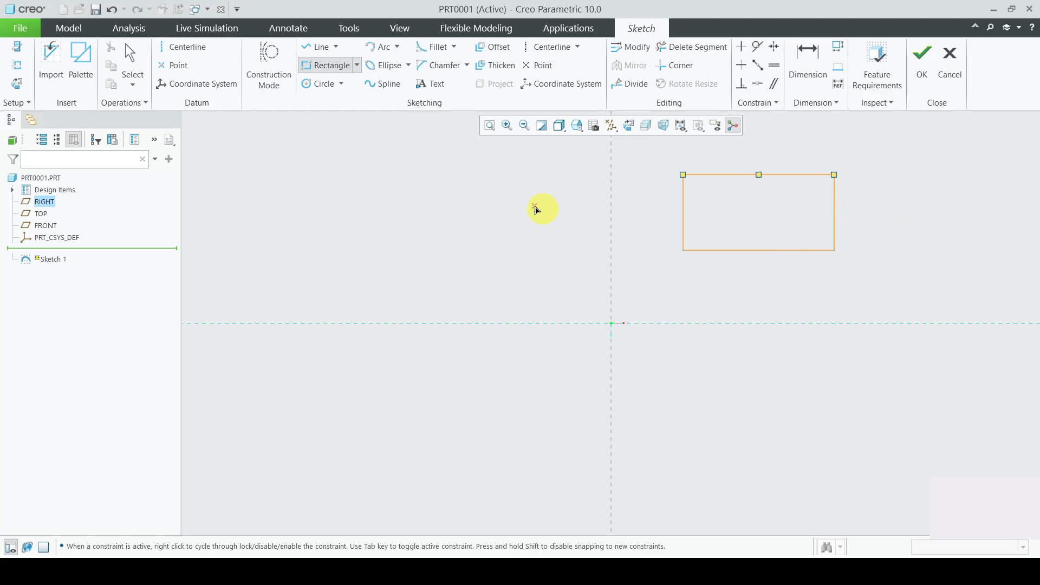
left_click(133, 56)
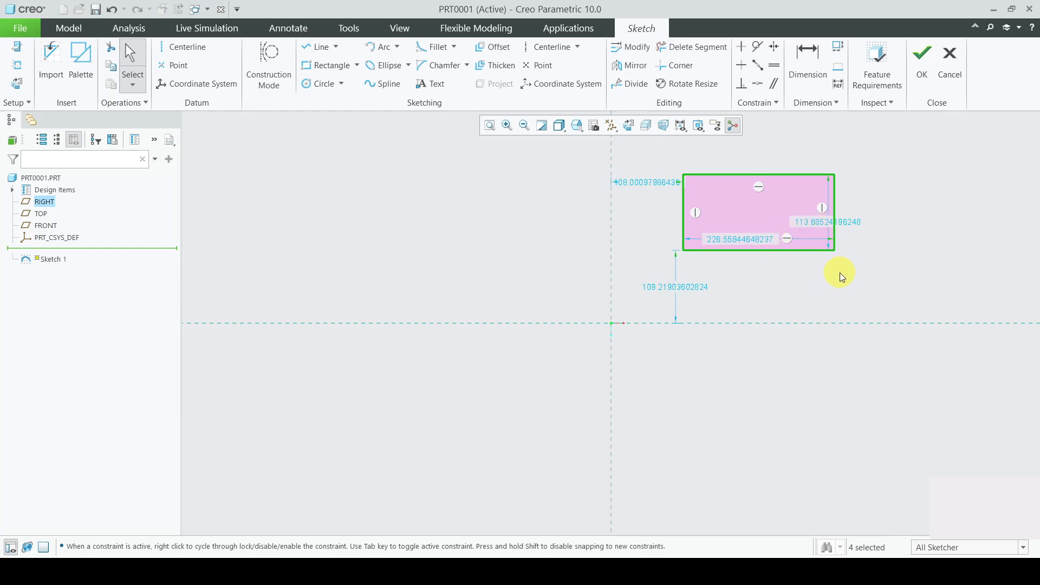
Move the rectangle's height dimension outside its right edge and its width dimension below its bottom edge.
left_click(825, 227)
left_click_drag(825, 228, 886, 212)
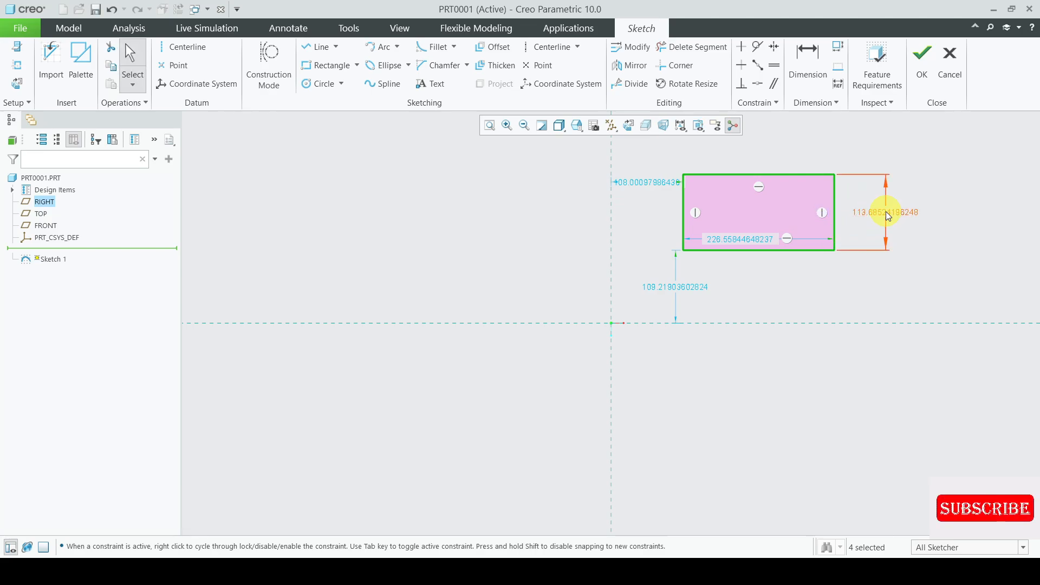
left_click(758, 242)
left_click_drag(757, 242, 756, 272)
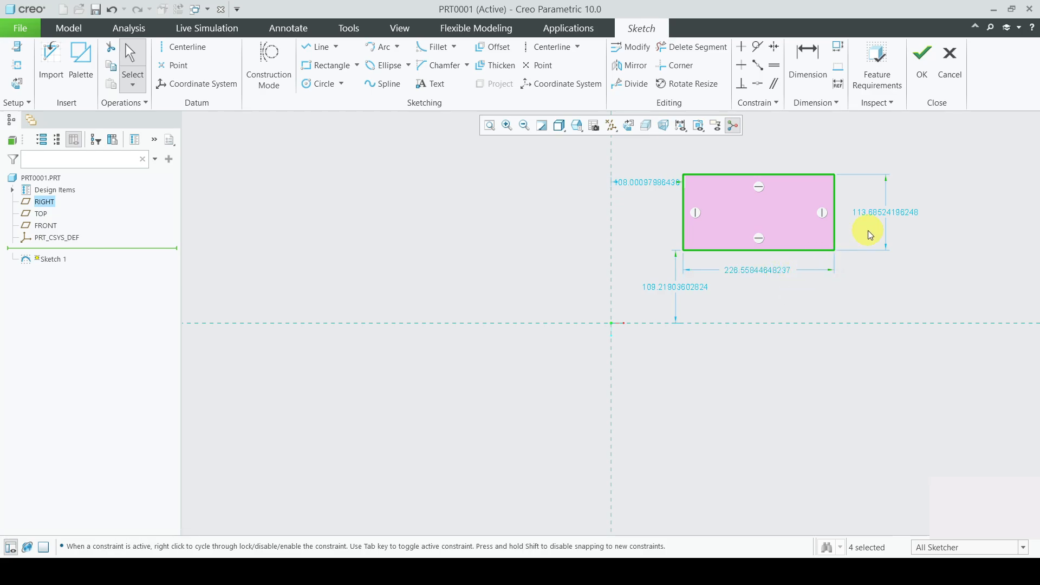
Set the rectangle's height to 100 and its width to 200.
double_click(889, 213)
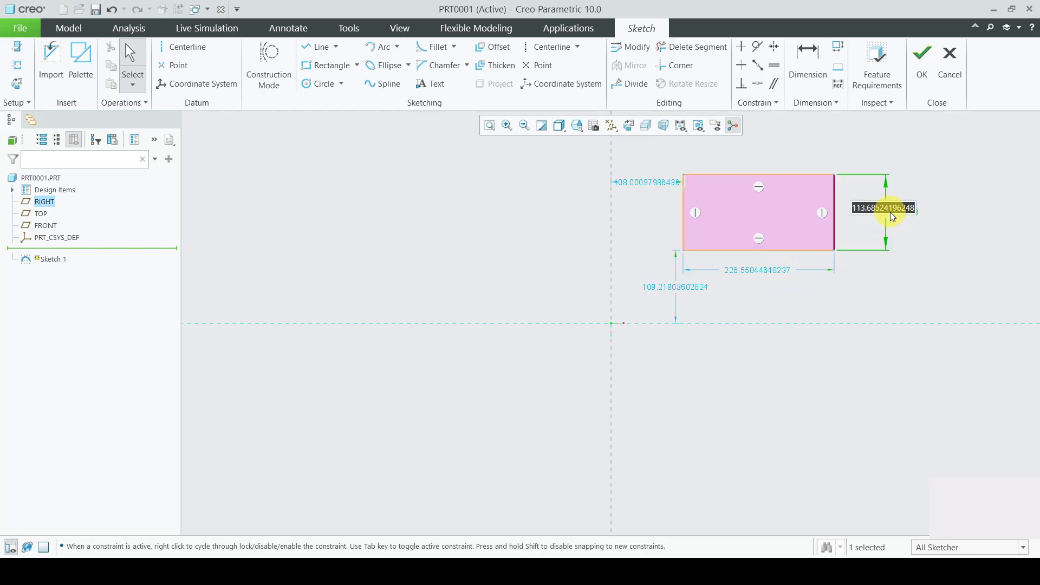
type("100")
key("Return")
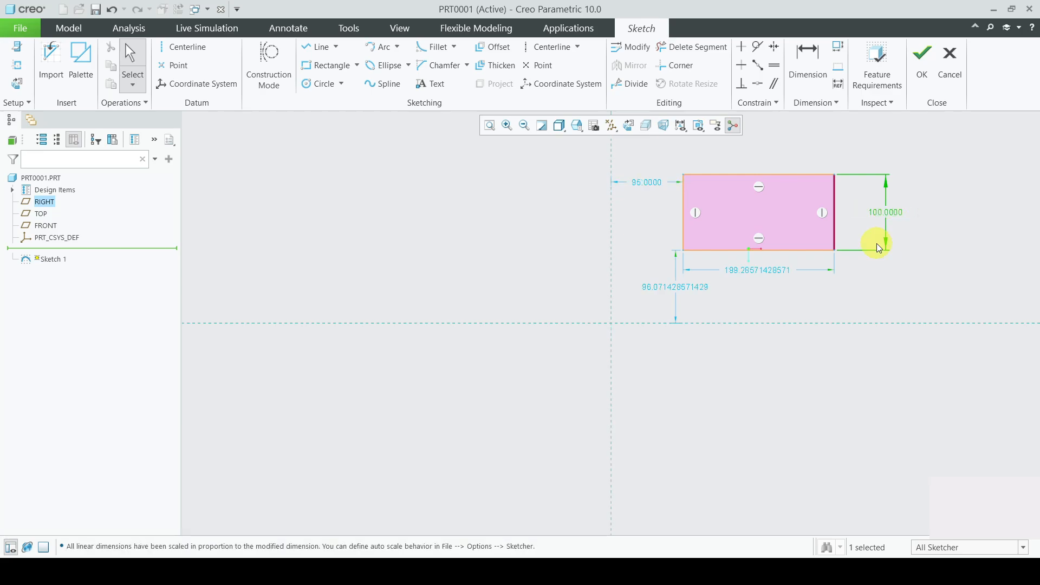
left_click(769, 273)
double_click(770, 274)
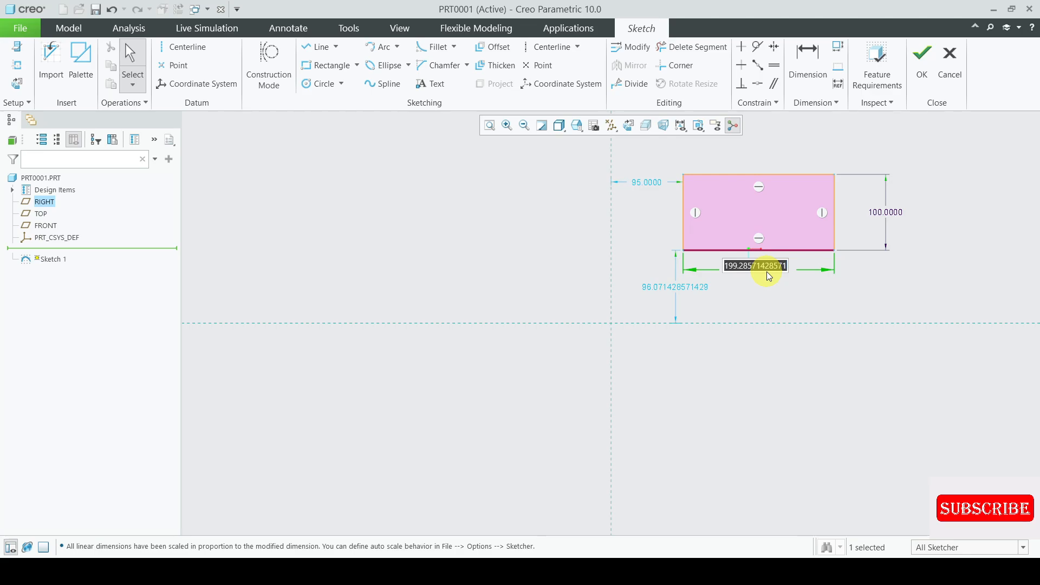
type("200")
key("Return")
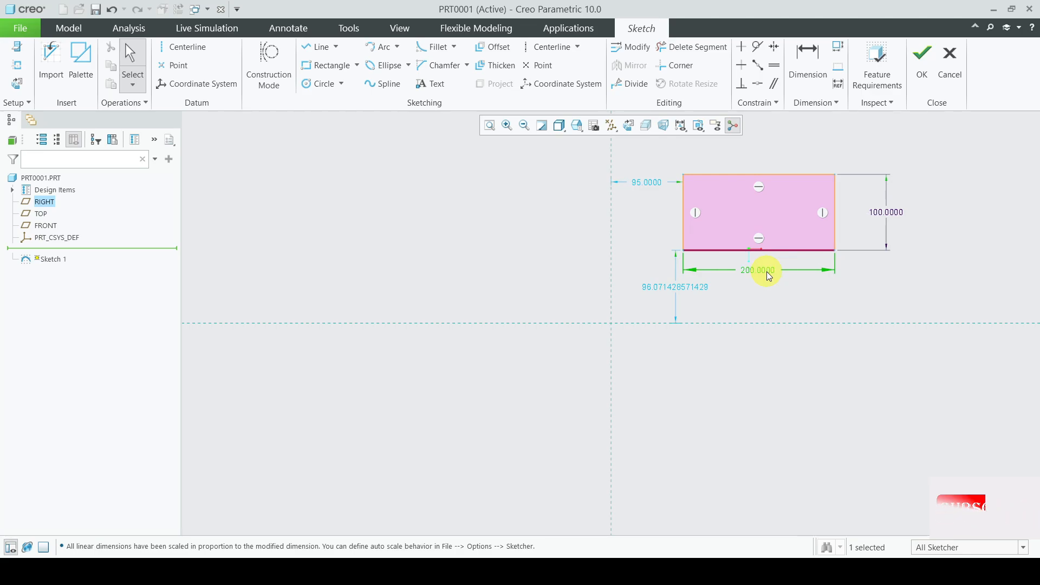
left_click(921, 284)
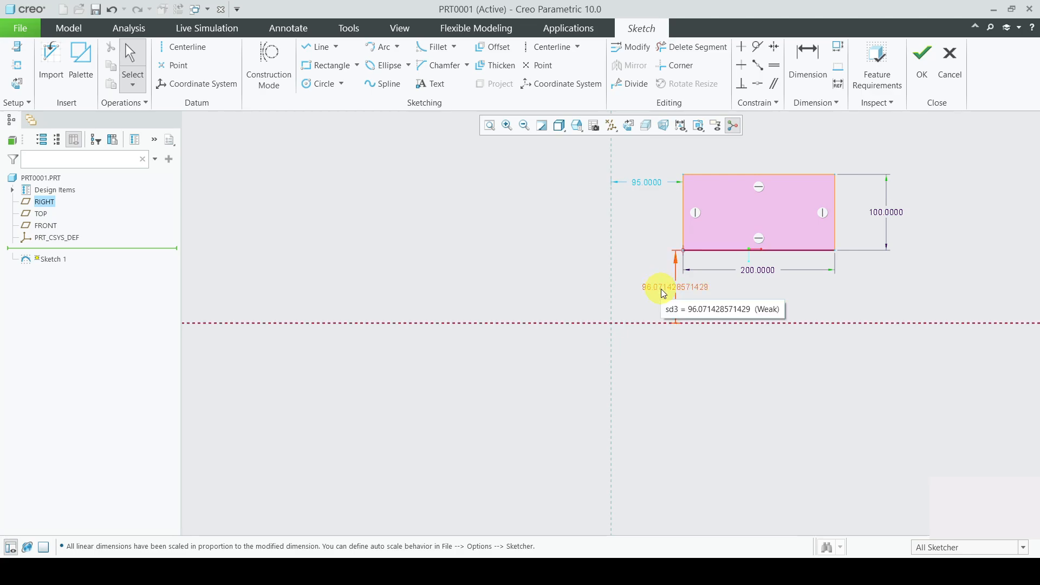
Set the rectangle's distance to 50 from the vertical reference and 30 from the horizontal reference.
double_click(649, 183)
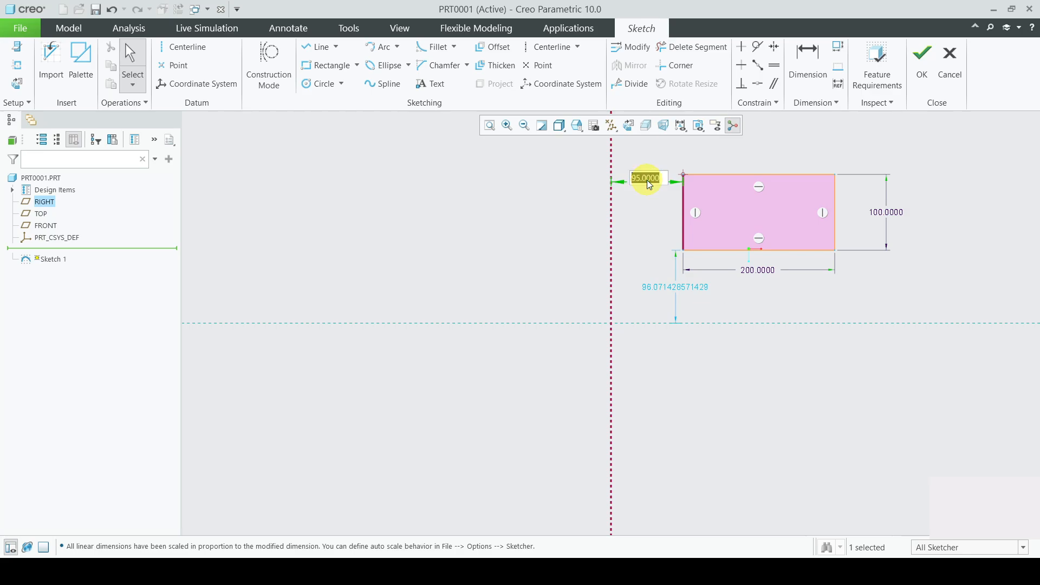
type("50")
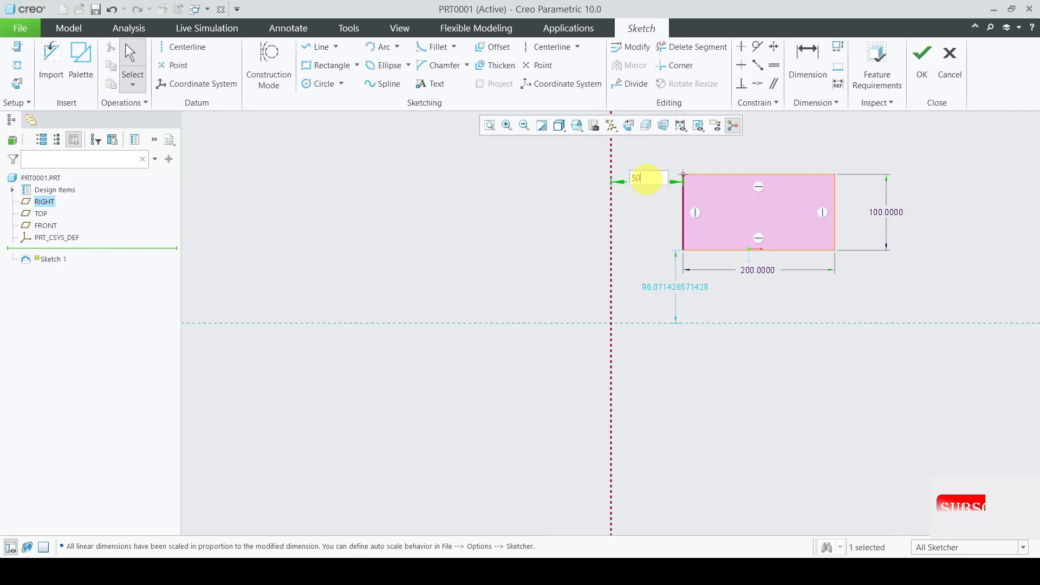
key("Return")
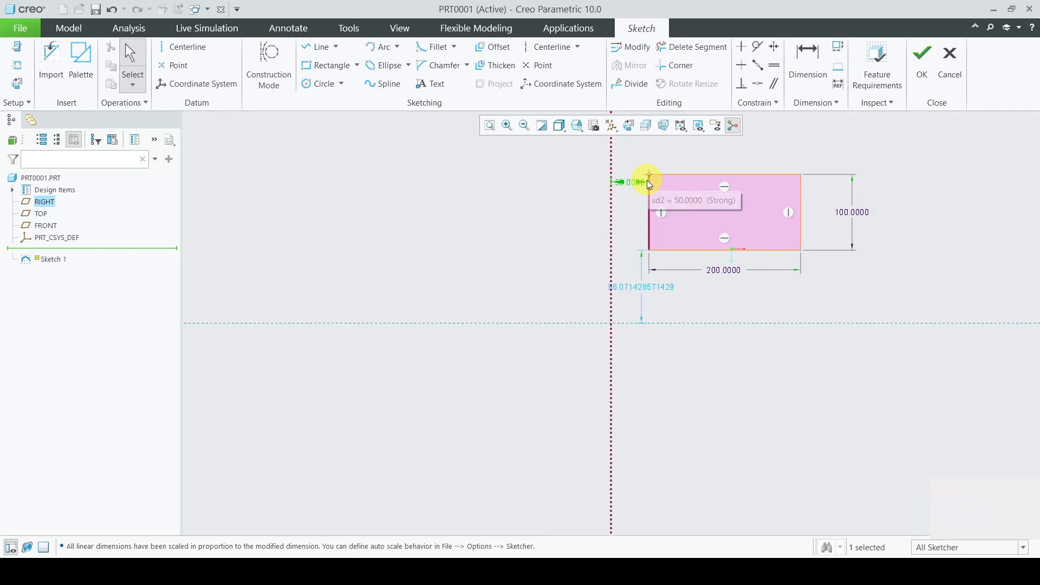
left_click(643, 292)
double_click(643, 292)
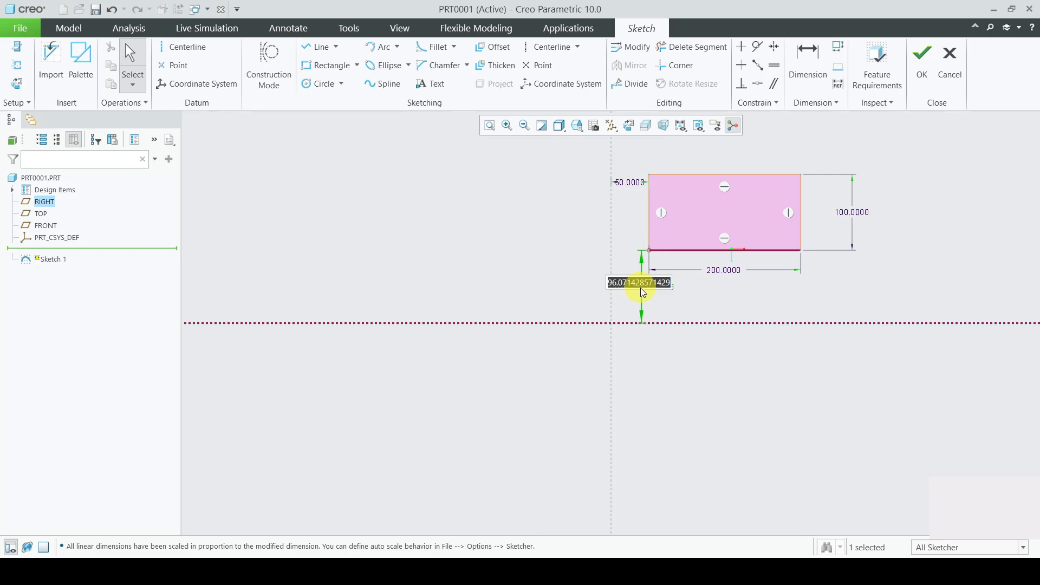
type("30")
key("Return")
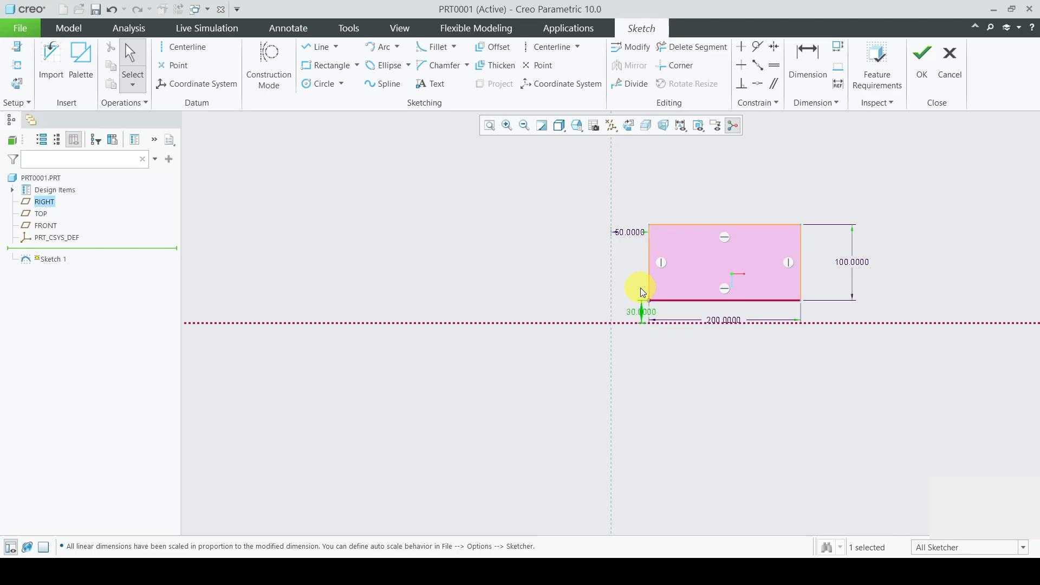
left_click(901, 162)
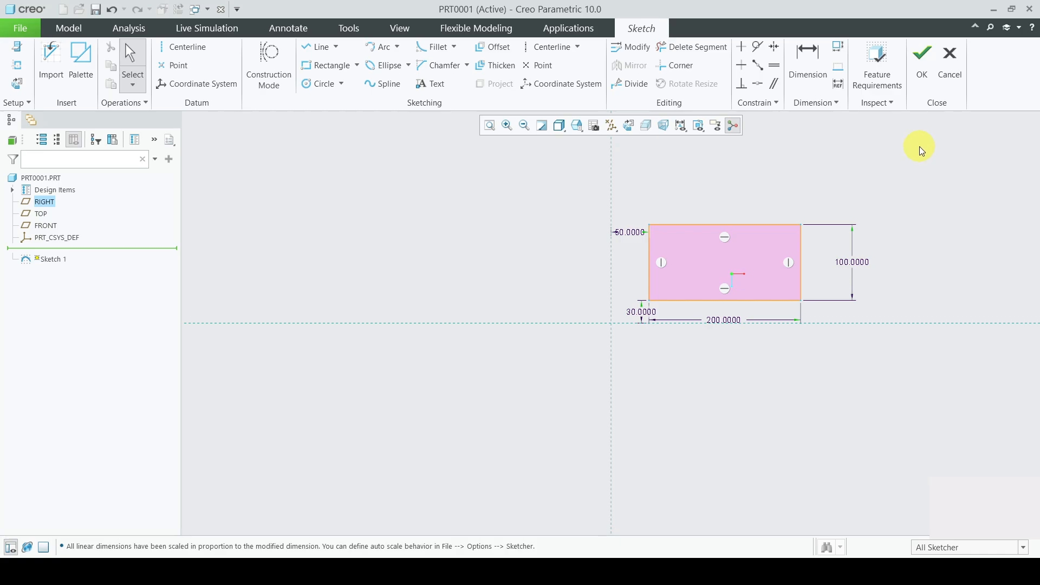
Finish the rectangle sketch, return the model to its default orientation and check the sketch by highlighting it.
left_click(923, 80)
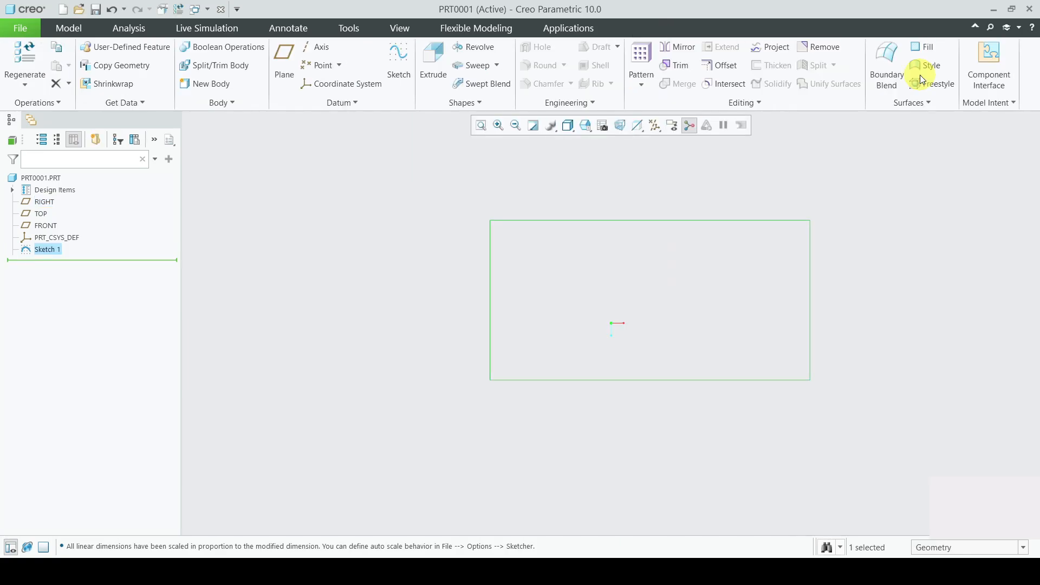
left_click(925, 277)
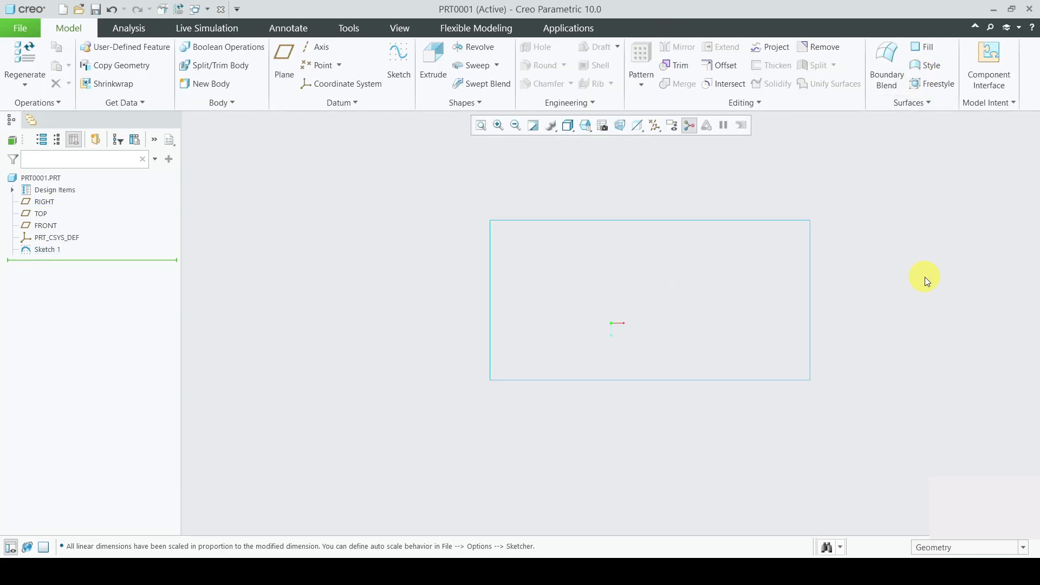
key("ctrl+d")
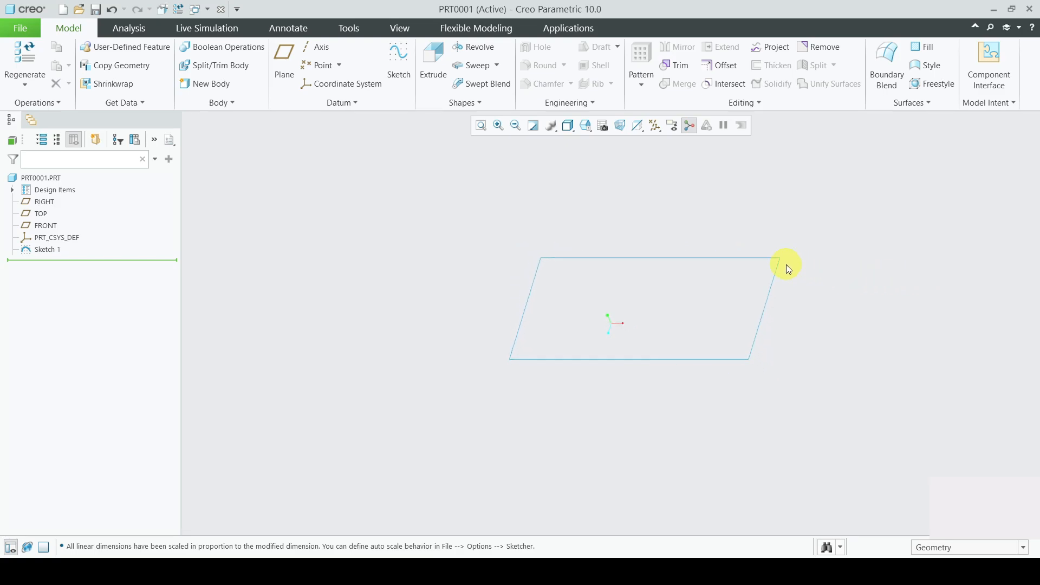
left_click(772, 260)
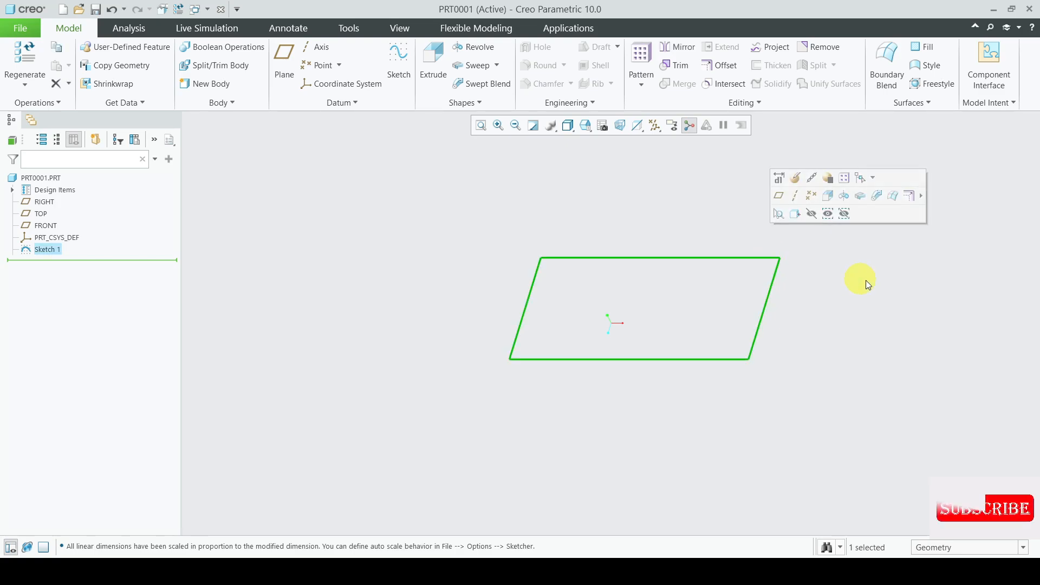
left_click(886, 286)
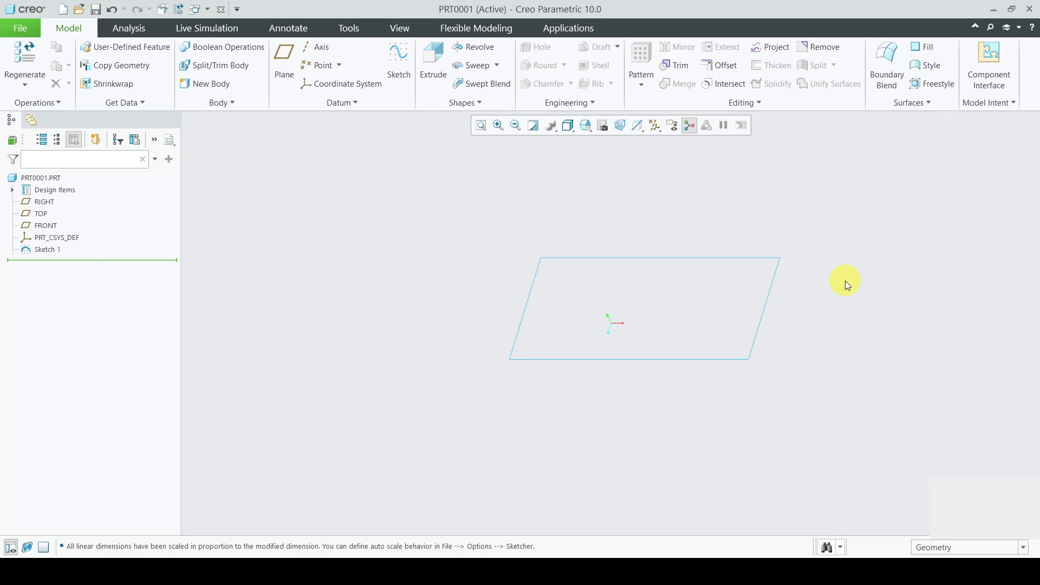
left_click(778, 259)
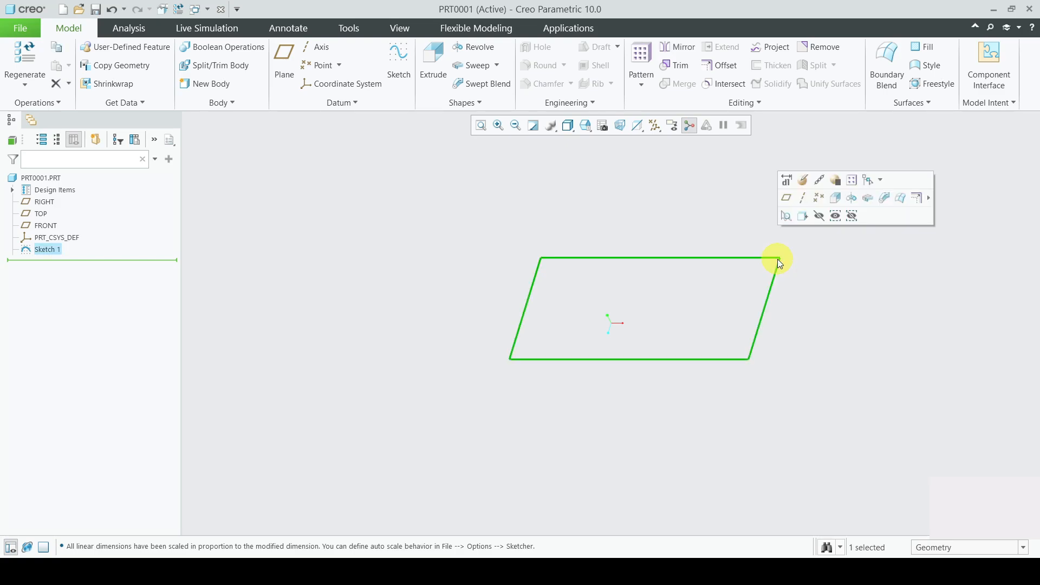
left_click(841, 301)
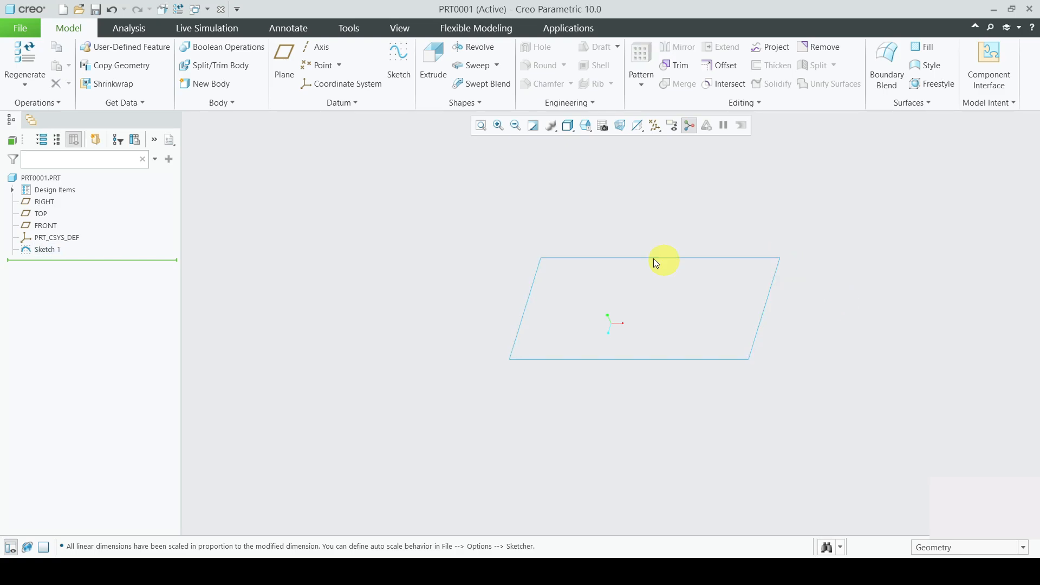
left_click(46, 250)
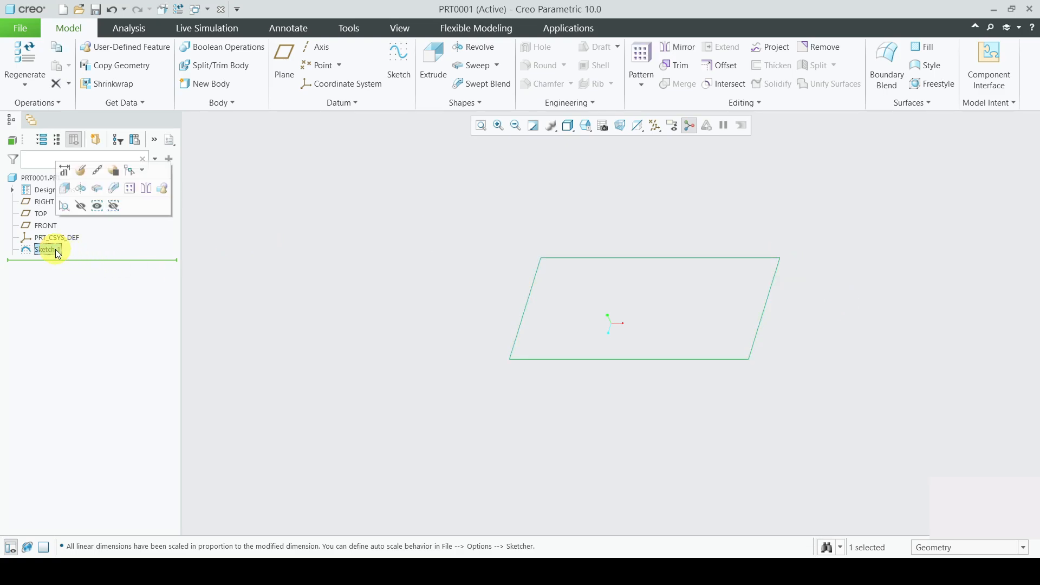
left_click(359, 216)
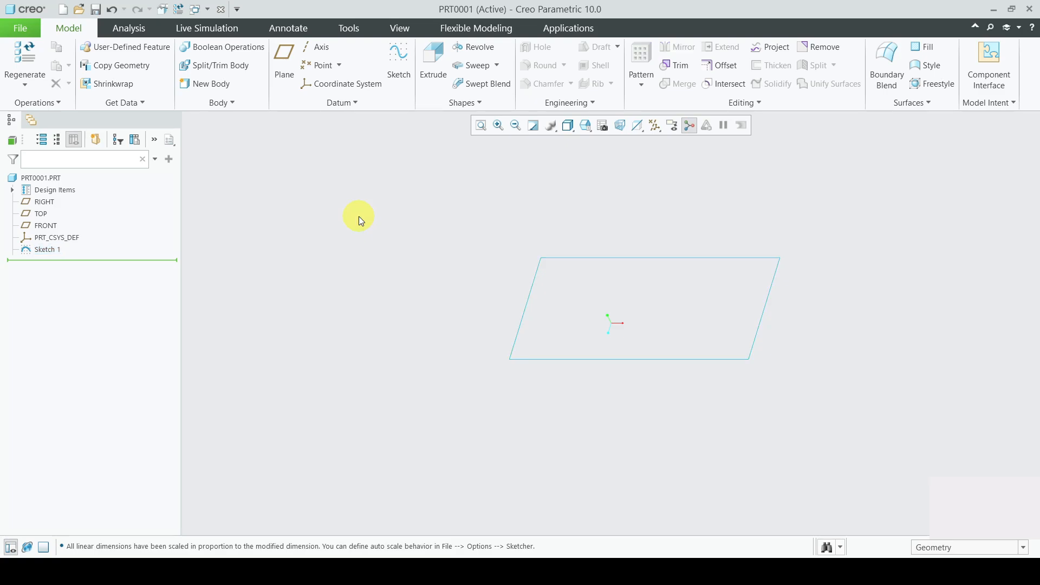
Extrude the rectangle sketch into a solid block with a depth of 100.
left_click(48, 249)
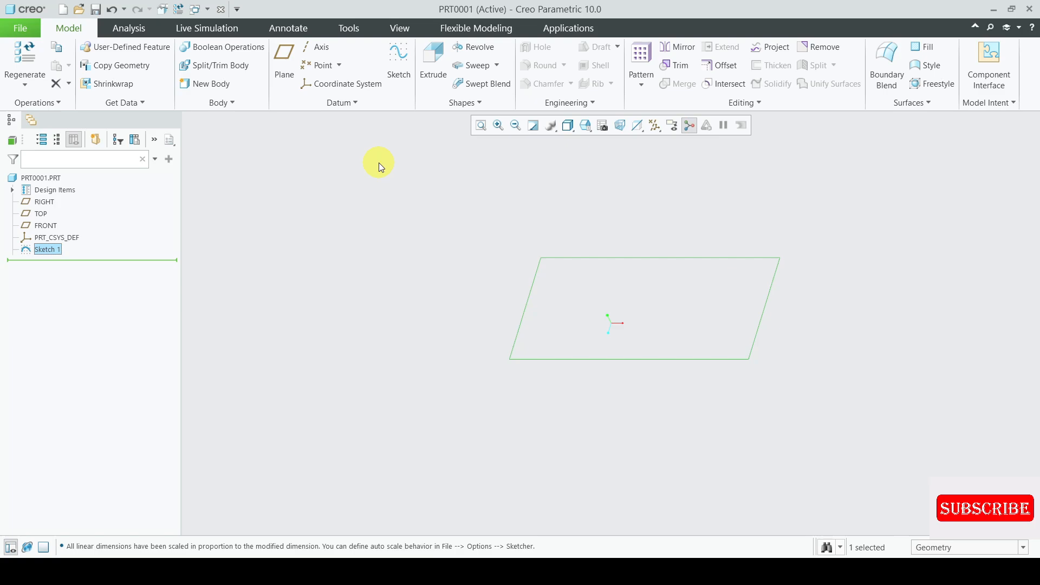
left_click(432, 73)
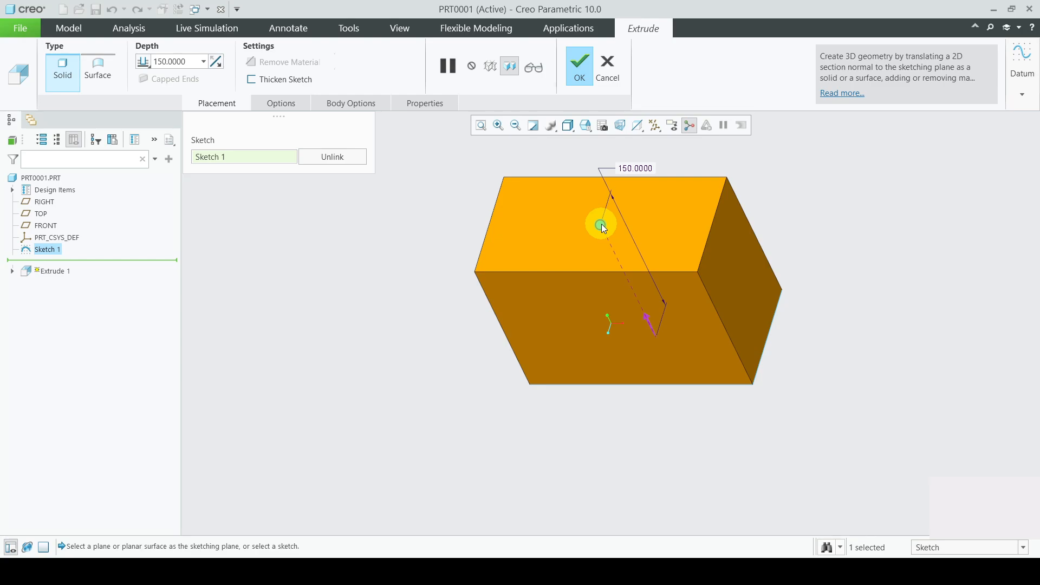
mouse_move(603, 228)
left_mouse_down()
mouse_move(704, 356)
mouse_move(636, 258)
left_mouse_up()
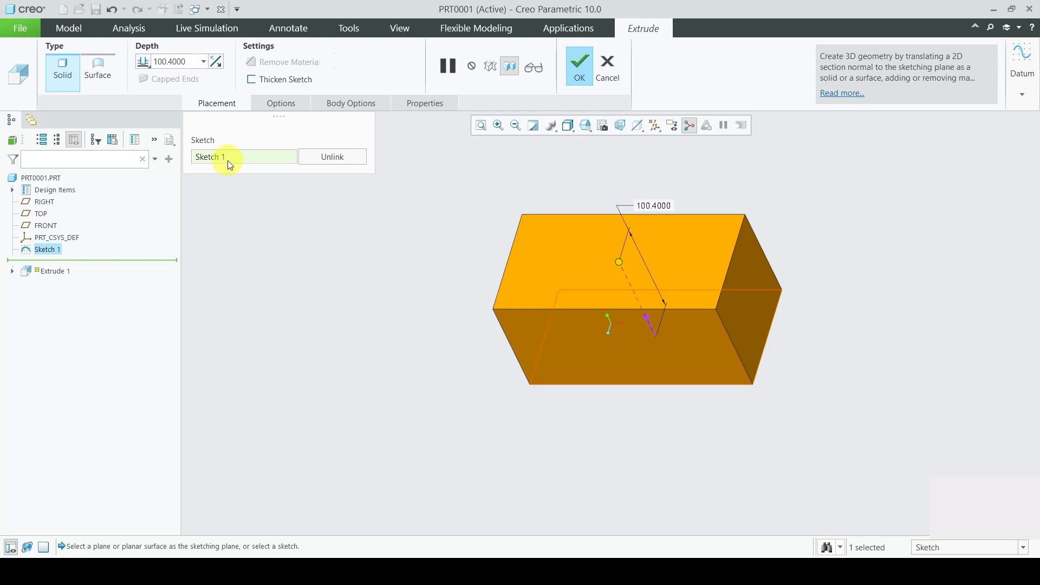
double_click(185, 61)
left_click(186, 61)
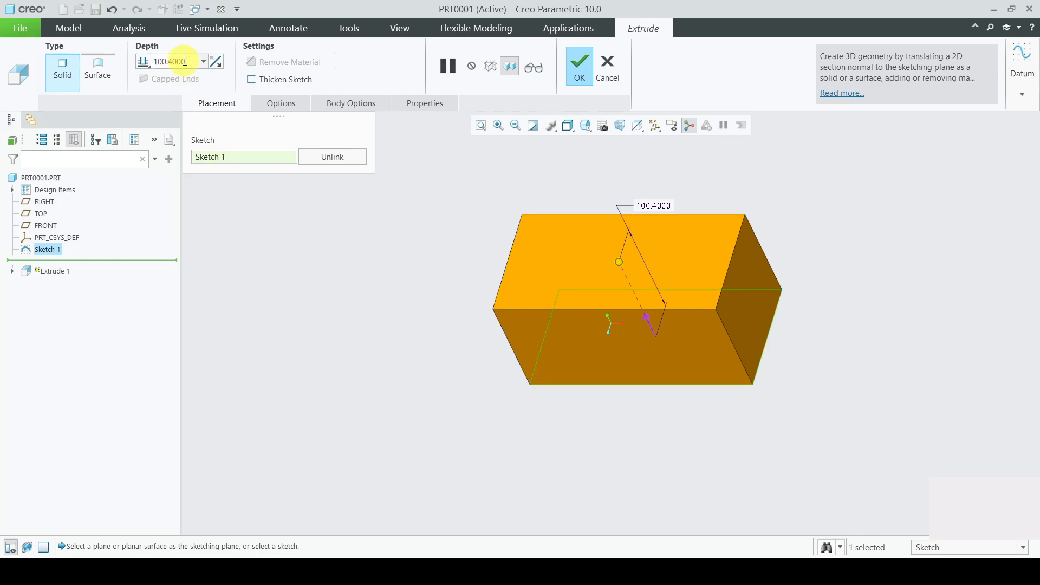
double_click(185, 61)
type("100")
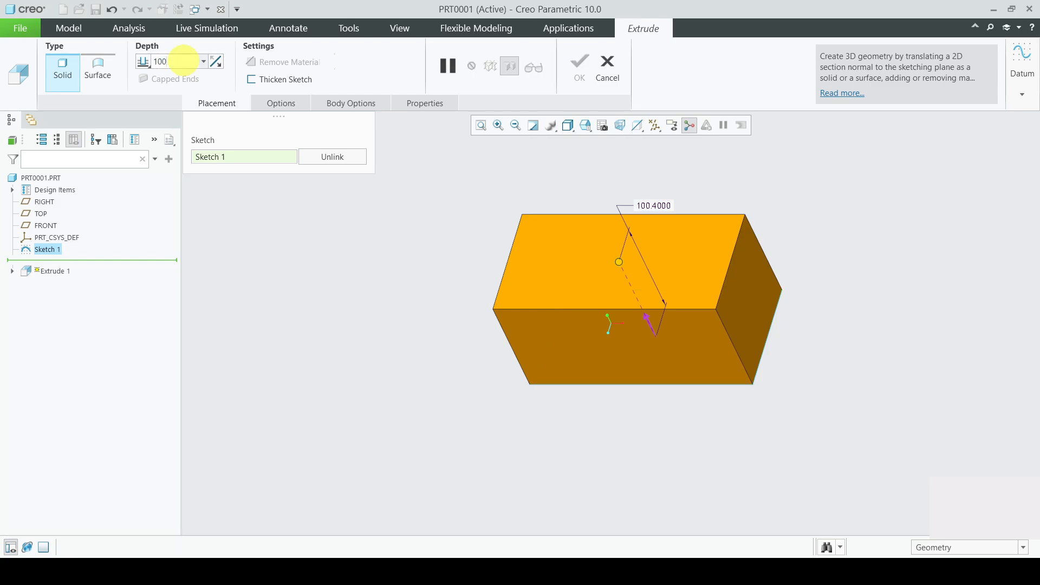
key("Return")
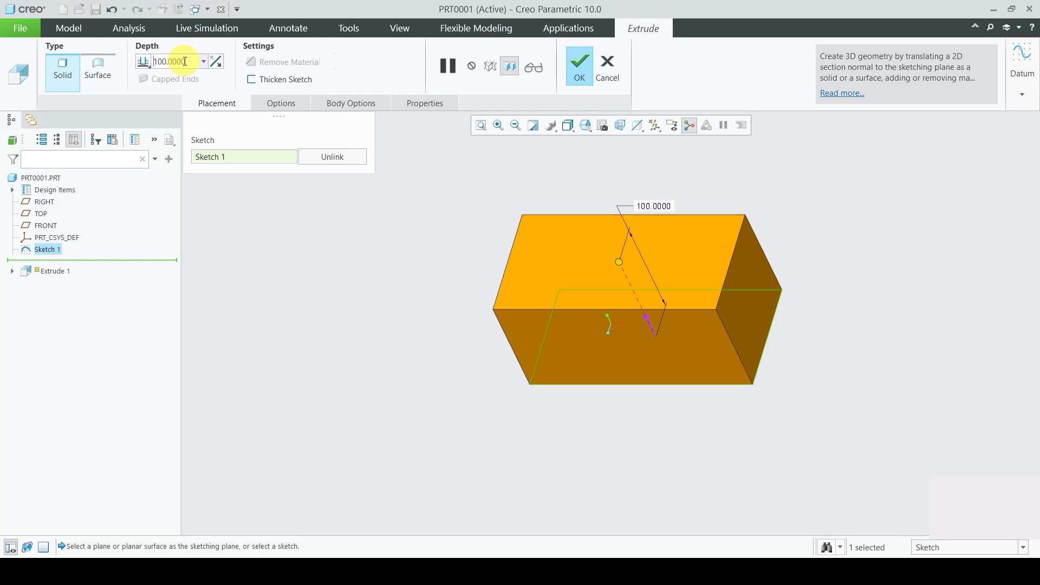
left_click(578, 70)
left_click(909, 269)
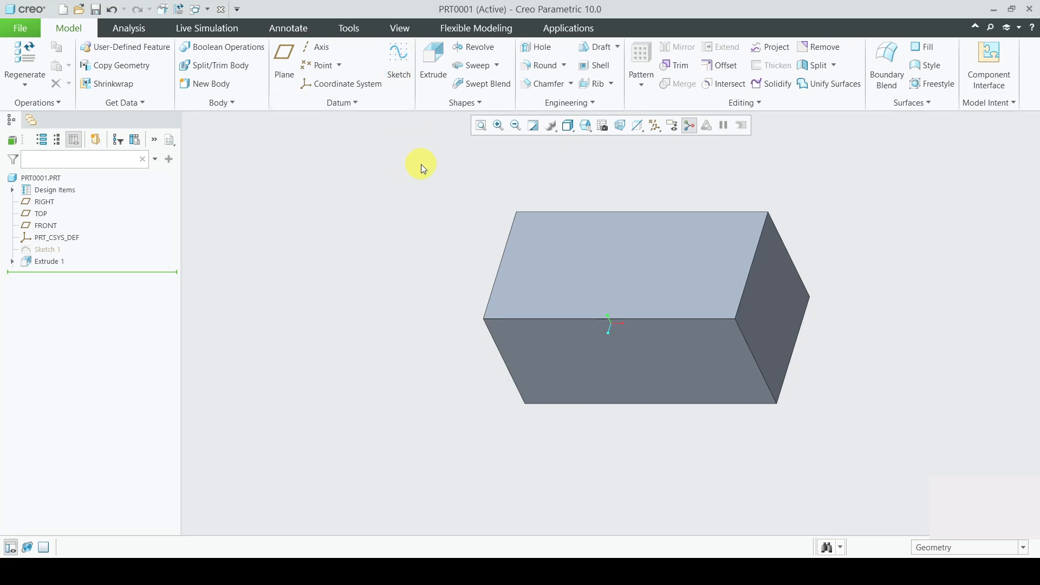
Start a second extrusion with its sketch on the block's front face, viewed straight on.
left_click(435, 67)
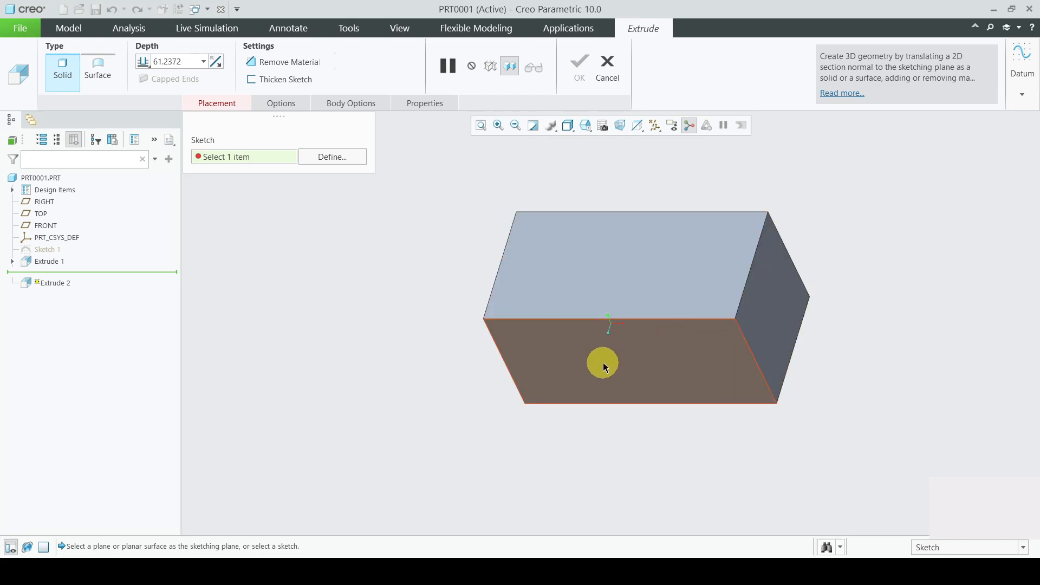
left_click(572, 358)
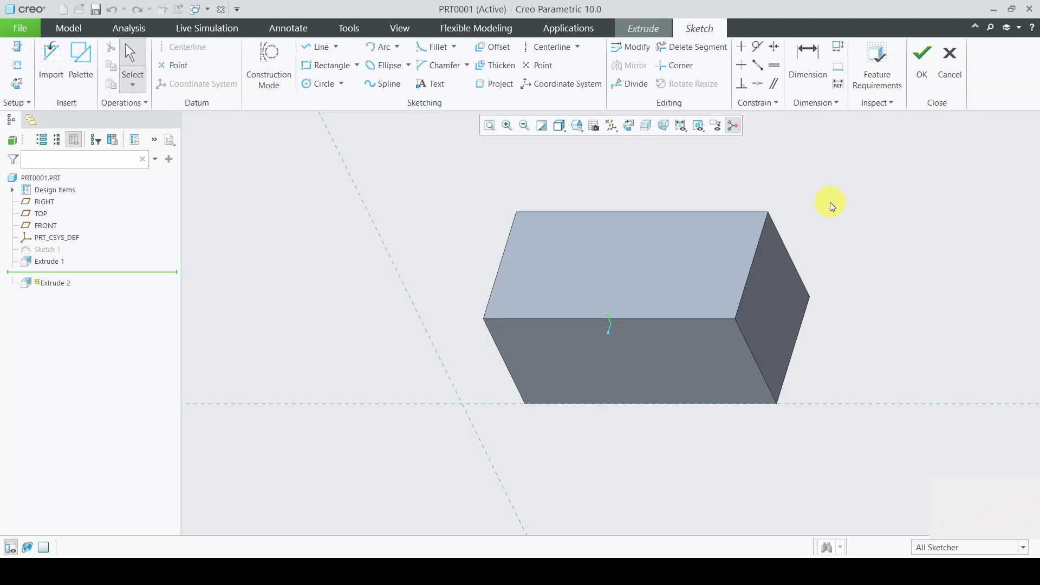
left_click(631, 125)
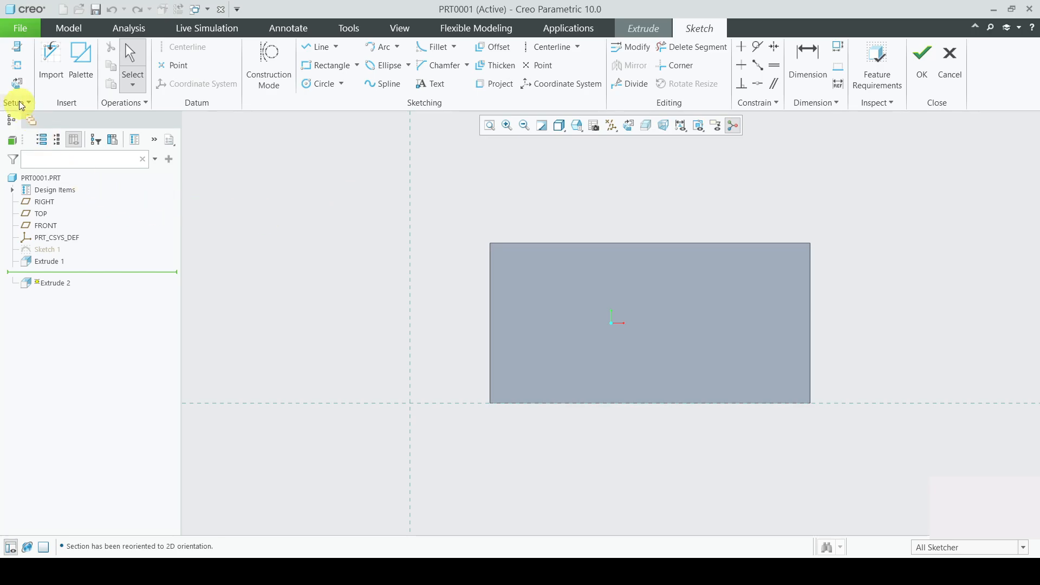
Add the block's top and right surfaces as sketch references and solve the sketch placement.
left_click(18, 66)
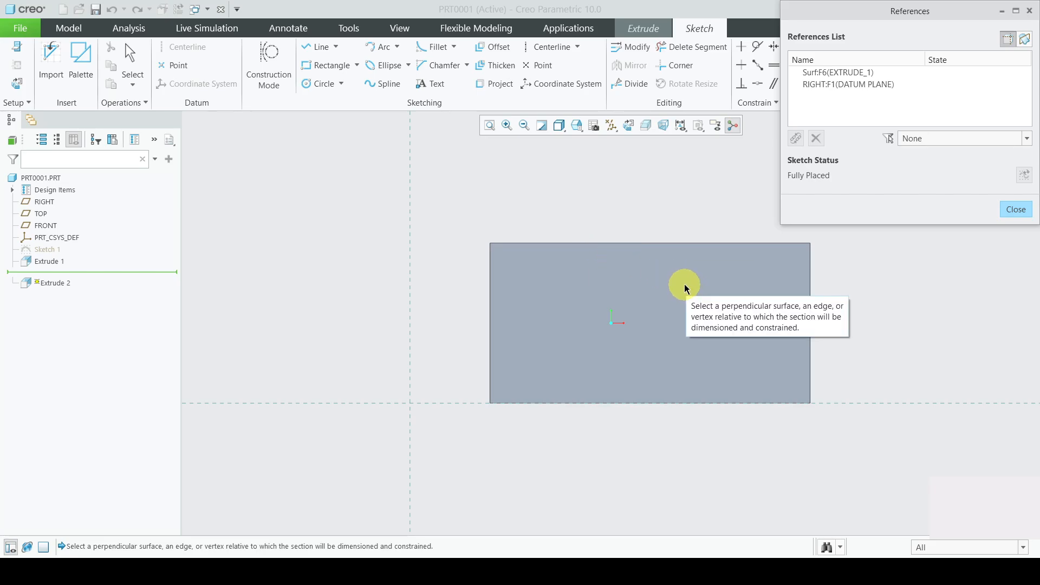
left_click(680, 247)
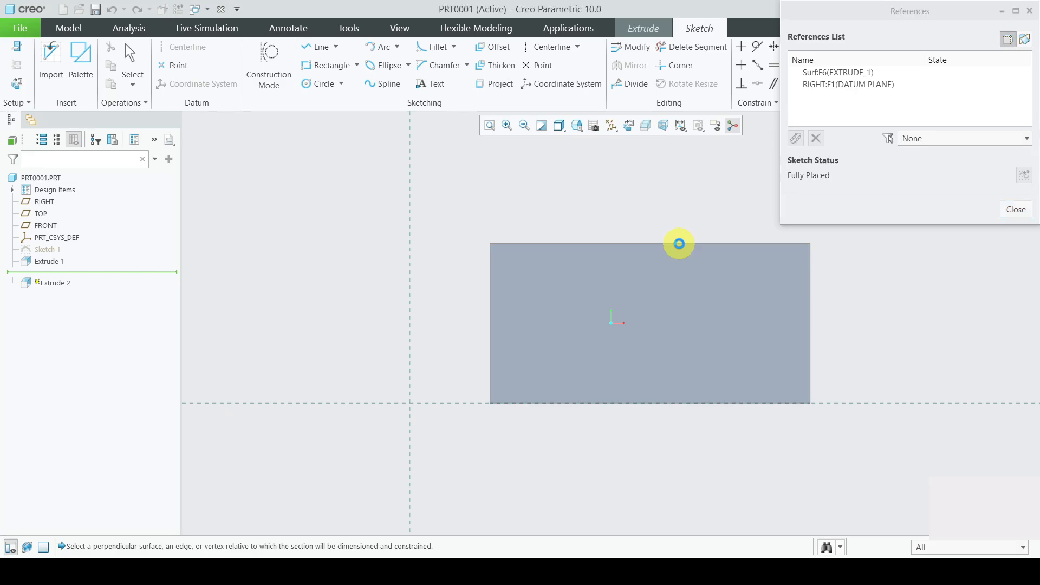
left_click(811, 307)
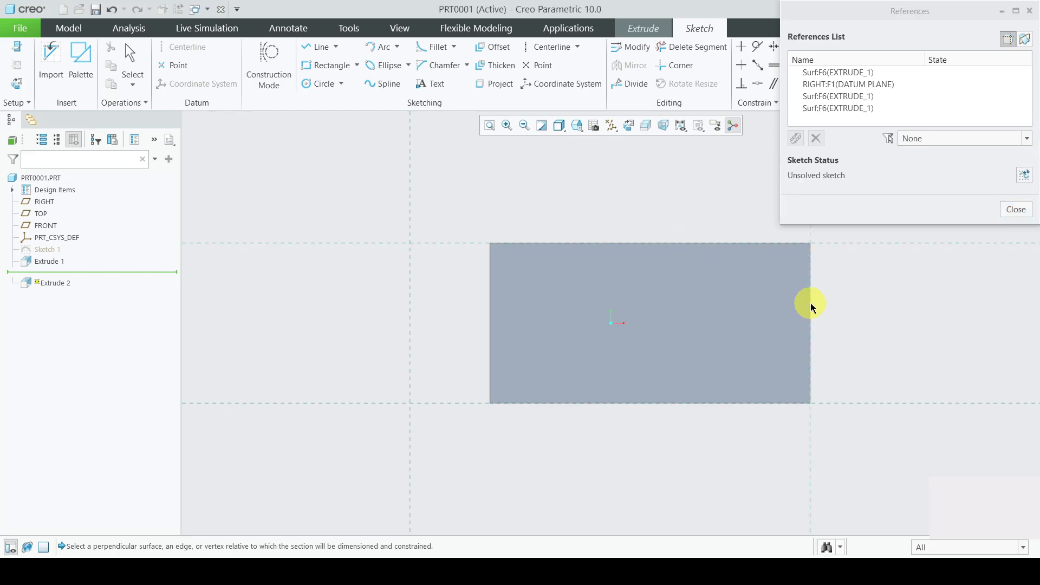
left_click(1023, 174)
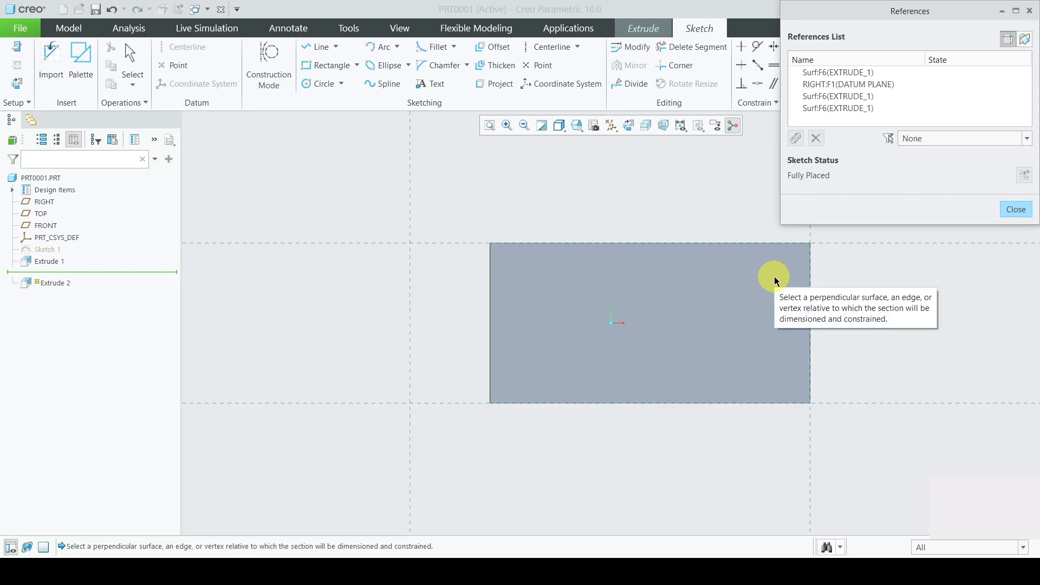
left_click(1016, 213)
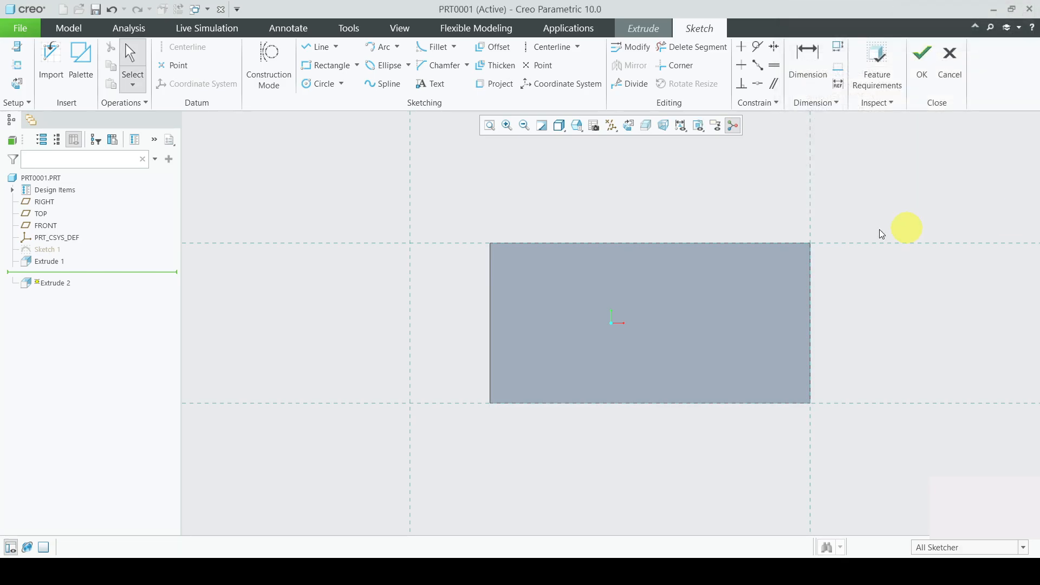
Sketch a corner rectangle from the front face's upper-right corner to a point inside its lower-left area, and finish the sketch.
left_click(330, 67)
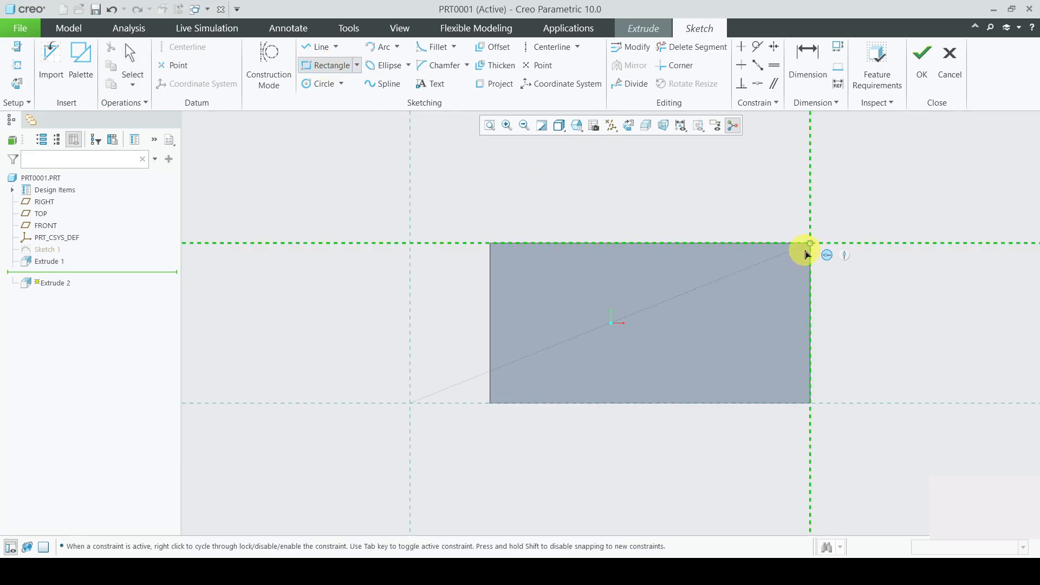
left_click(810, 245)
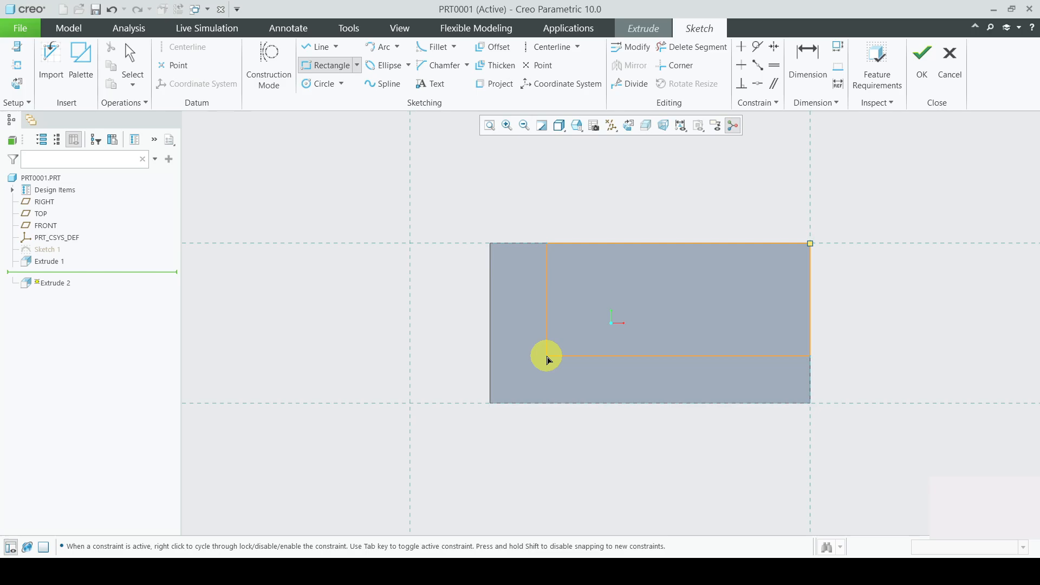
left_click(547, 357)
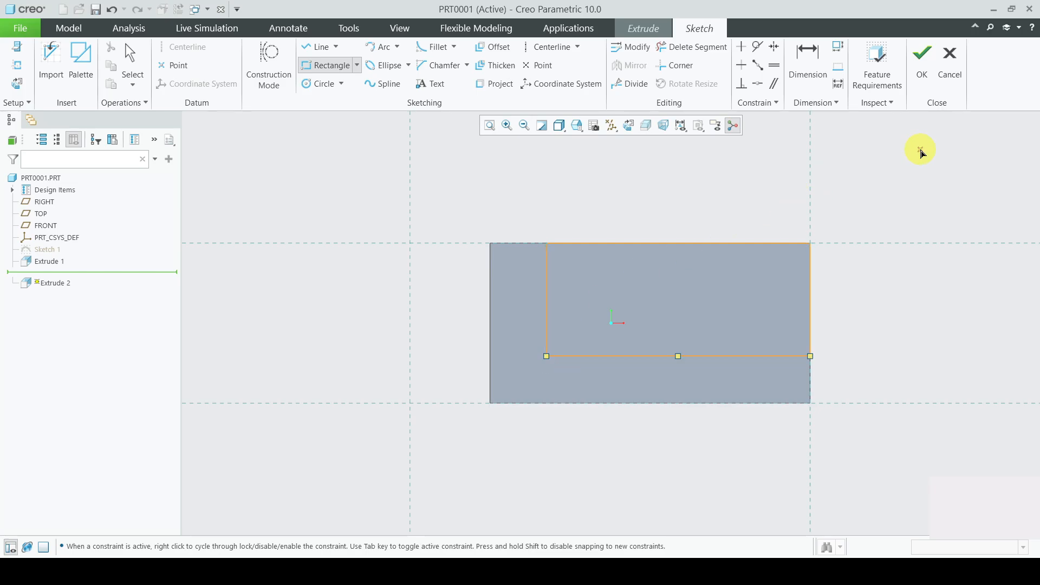
left_click(923, 76)
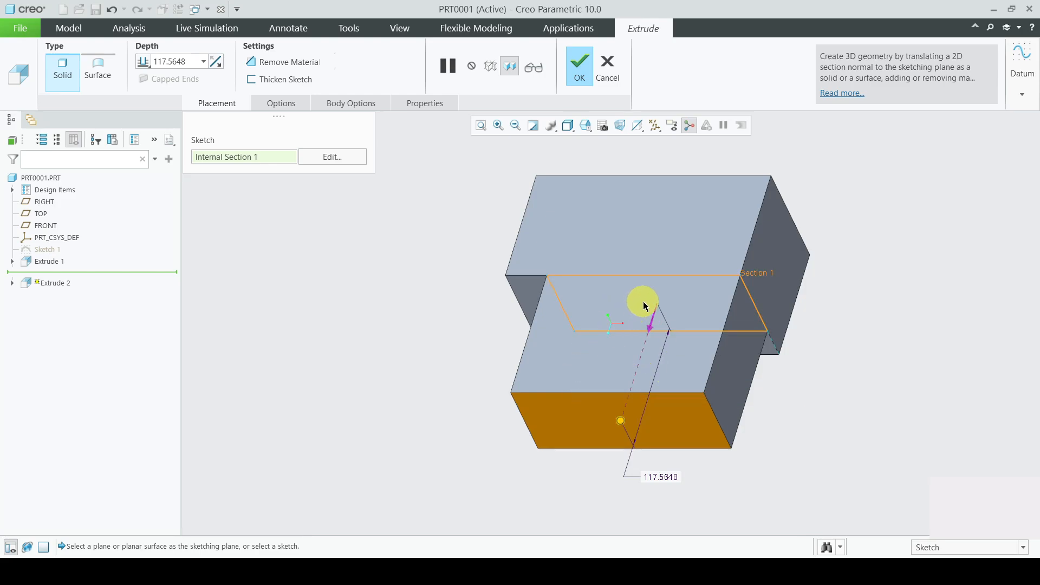
Extrude the rectangle into the block as a material-removing cut with the Through All depth option.
left_click(622, 424)
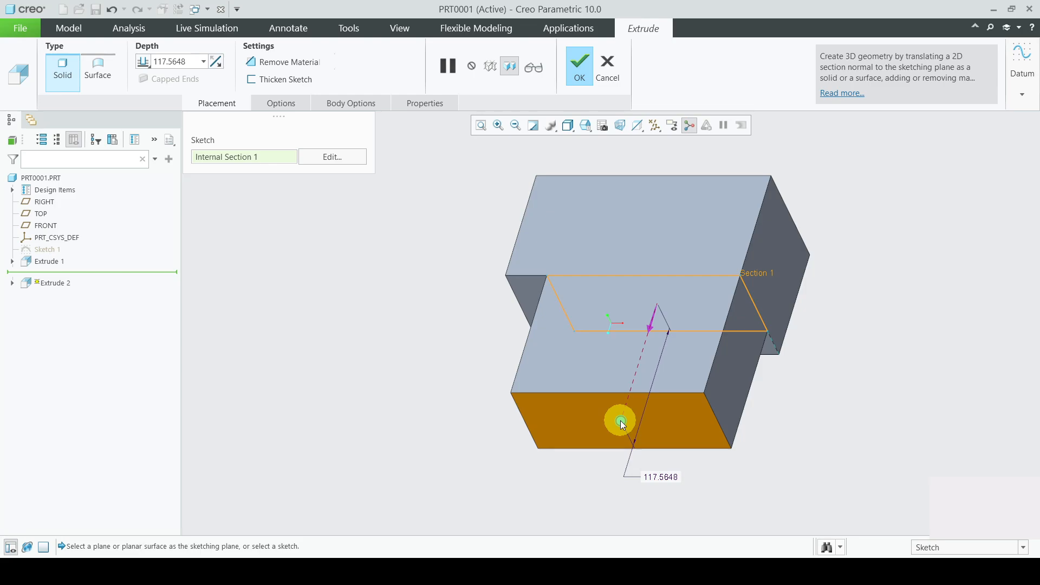
mouse_move(622, 424)
left_mouse_down()
mouse_move(638, 360)
mouse_move(660, 333)
mouse_move(677, 244)
left_mouse_up()
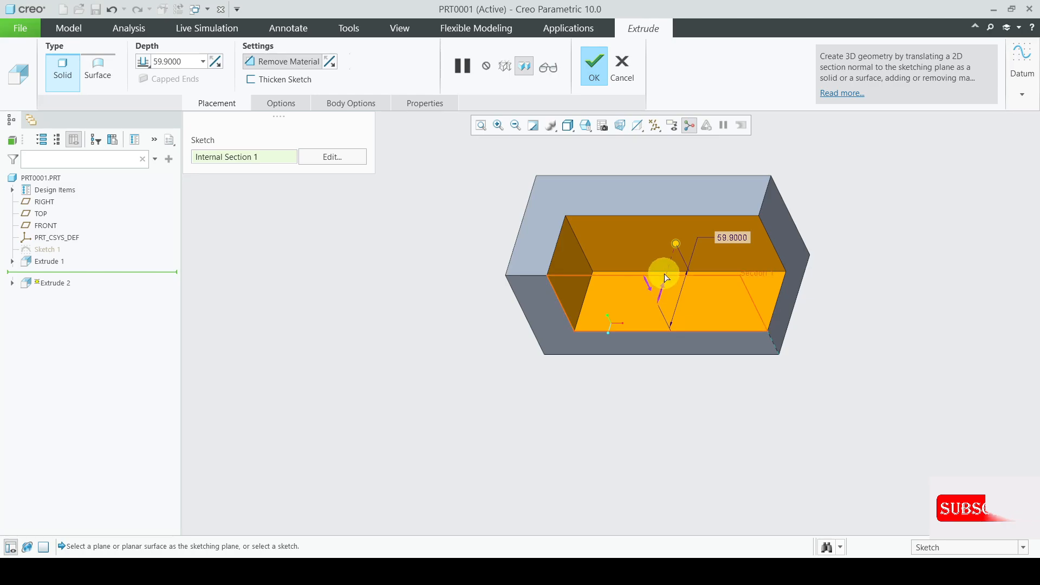
left_click_drag(678, 249, 676, 224)
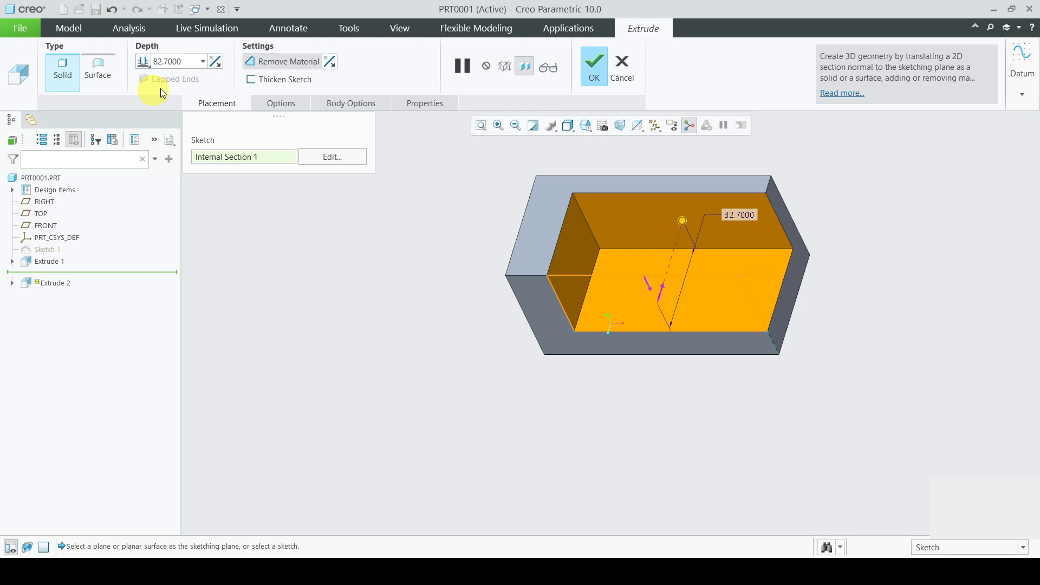
left_click(145, 66)
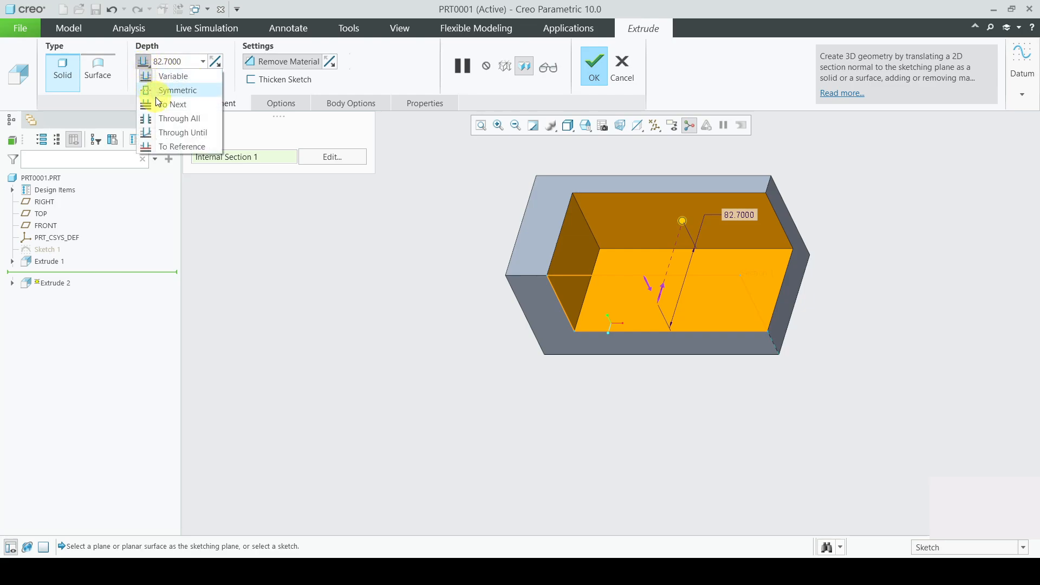
left_click(164, 119)
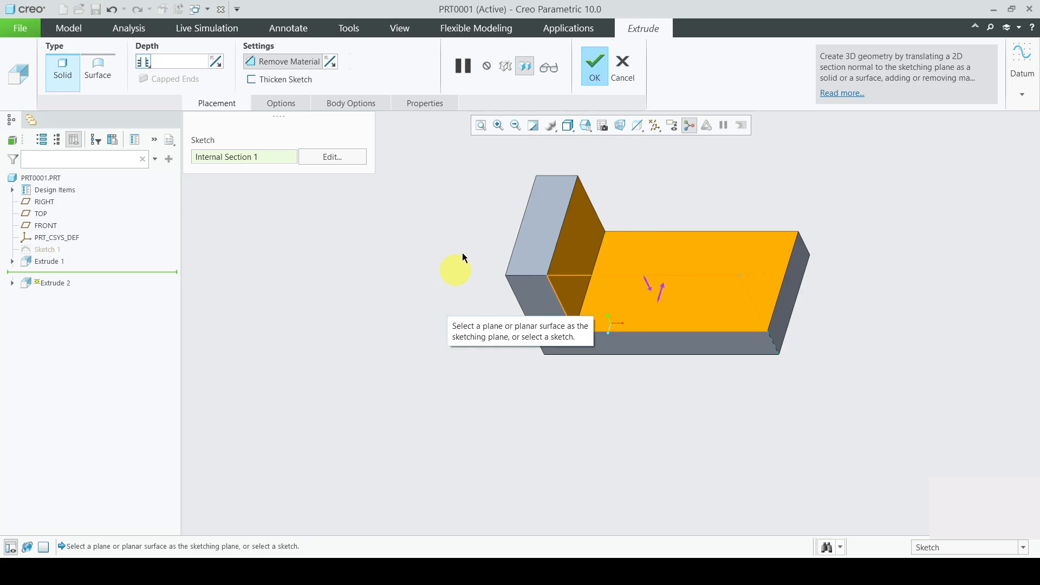
left_click(595, 67)
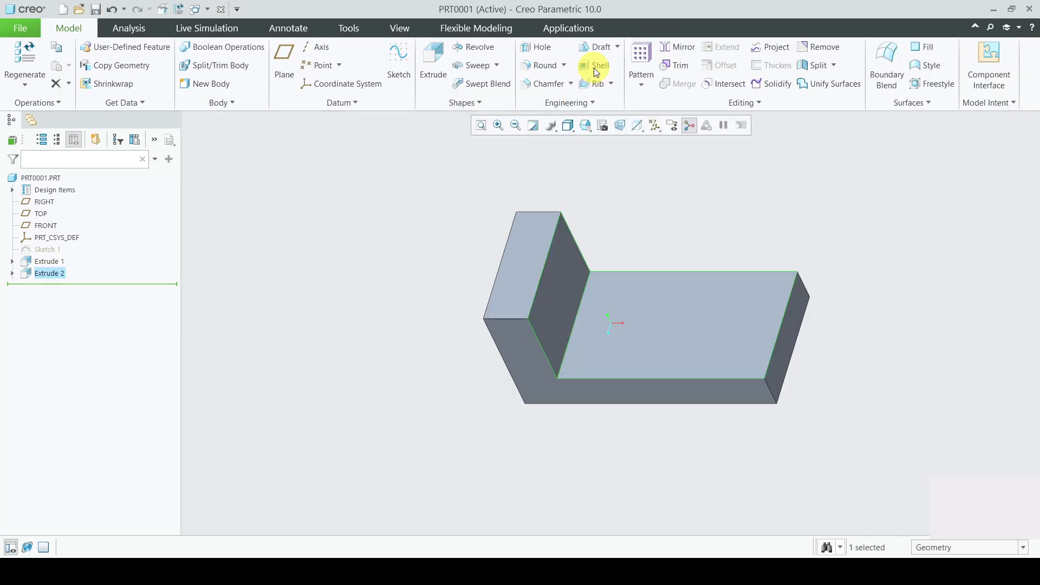
left_click(792, 197)
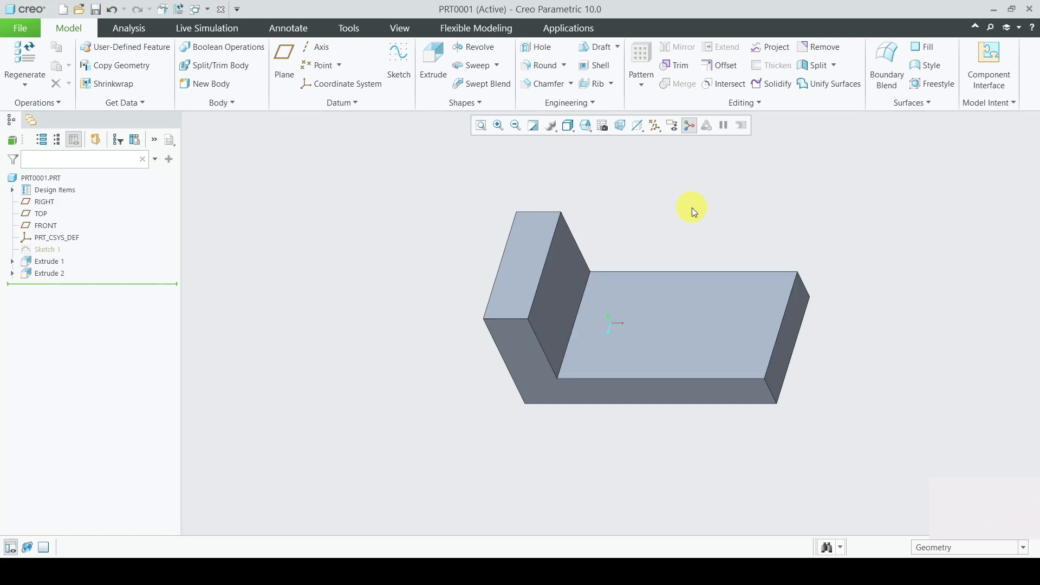
Turn on the display of all datum types and turn it off again.
left_click(658, 131)
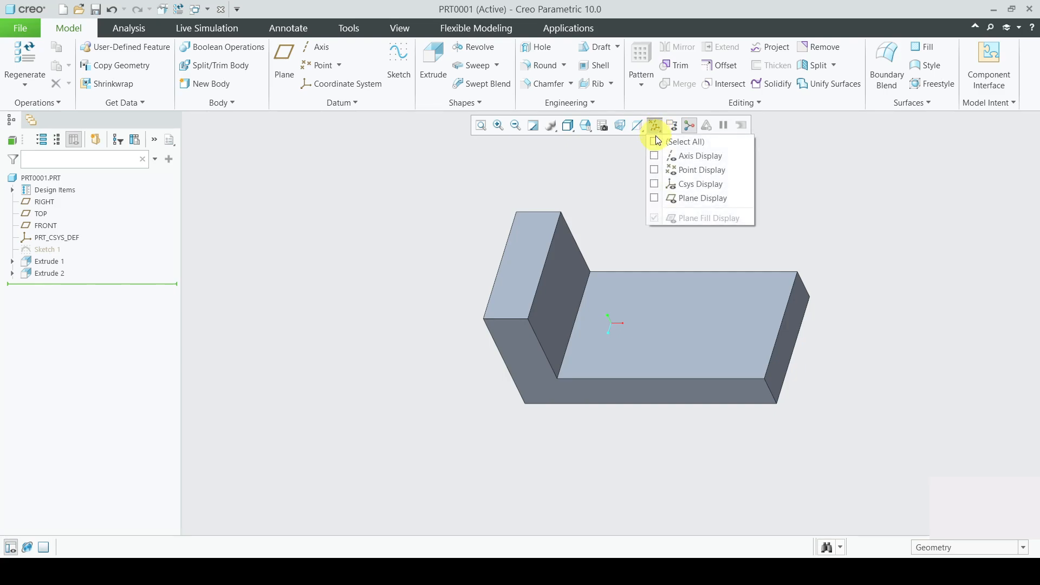
left_click(656, 141)
left_click(876, 217)
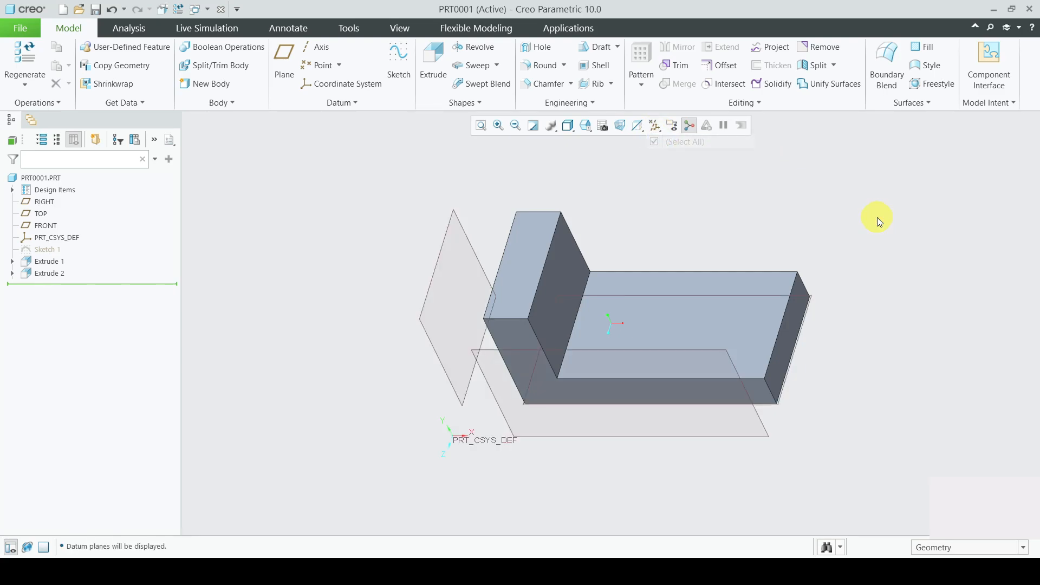
left_click(655, 132)
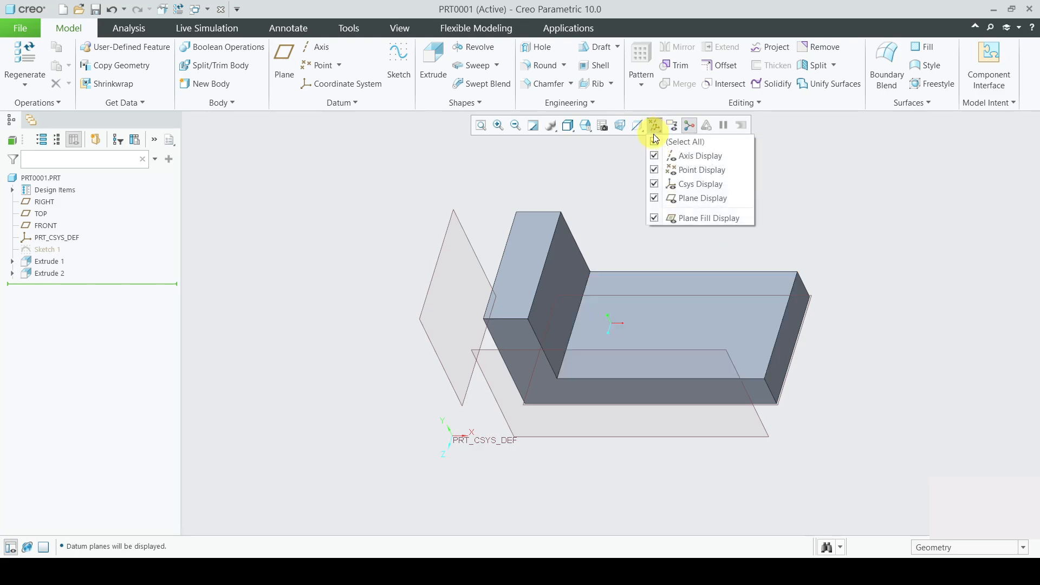
left_click(655, 143)
left_click(864, 203)
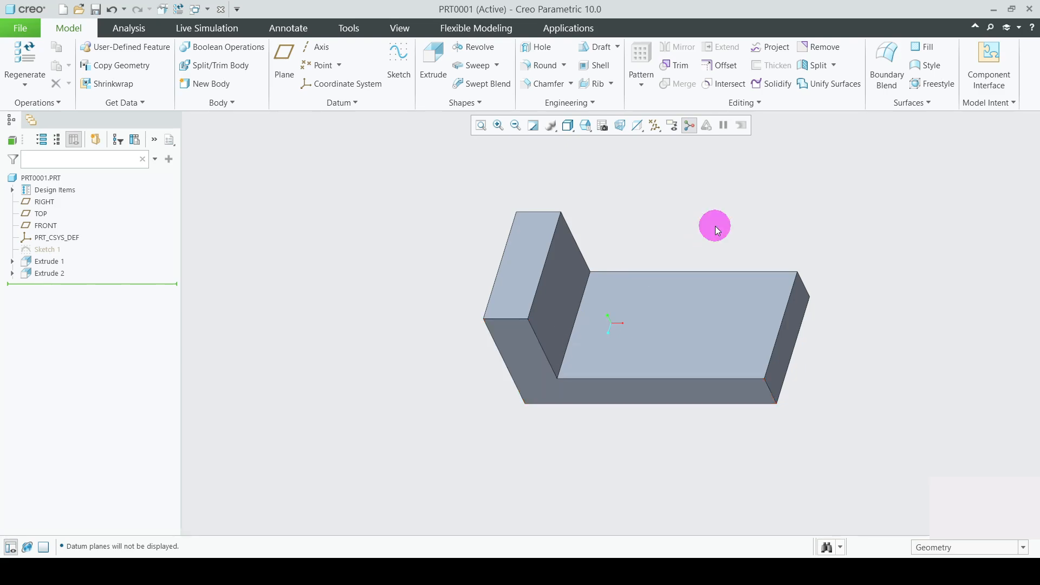
left_click(703, 275)
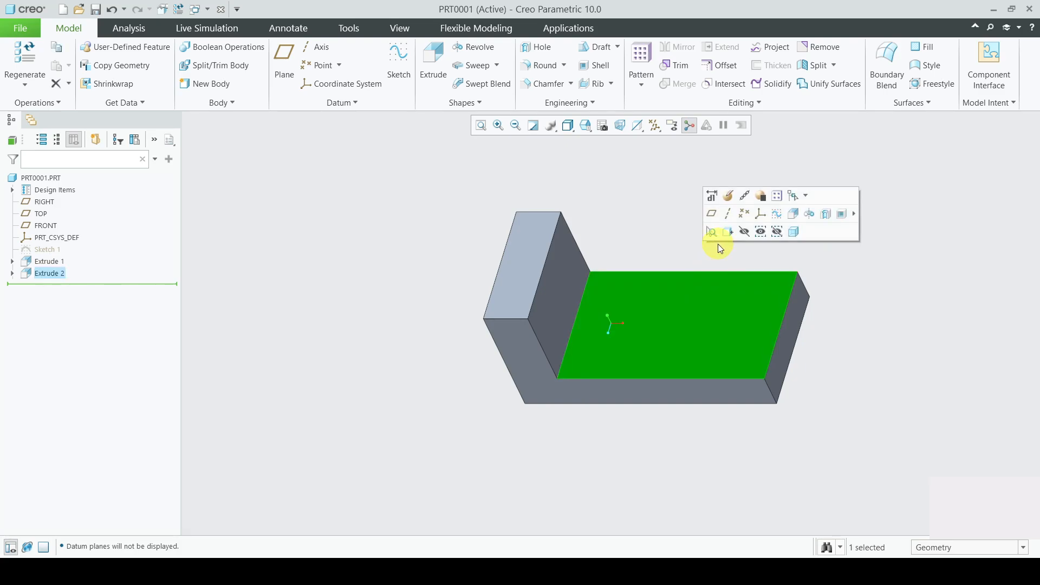
left_click(746, 252)
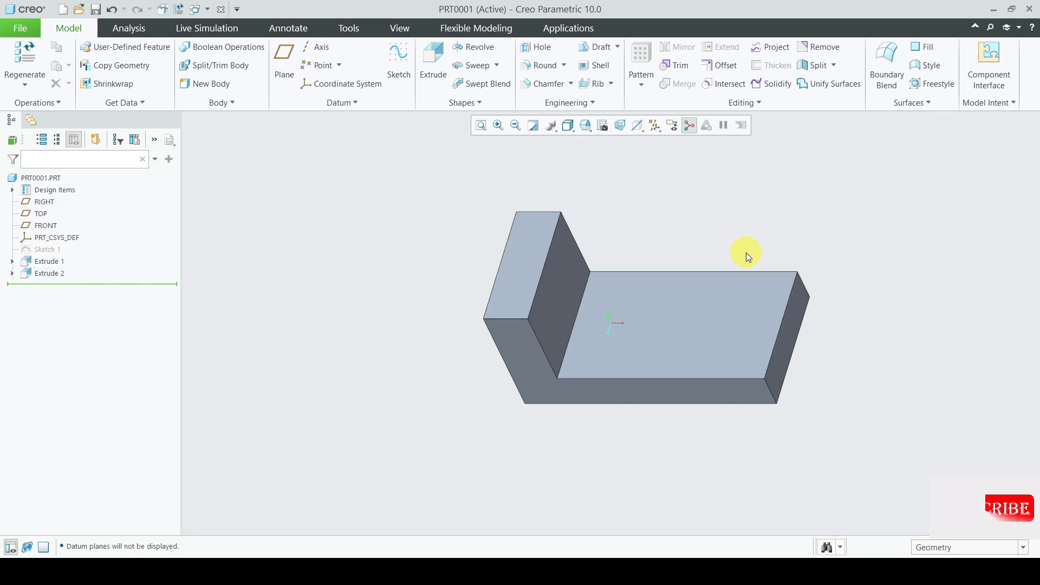
mouse_move(746, 253)
middle_mouse_down()
mouse_move(672, 321)
mouse_move(743, 249)
middle_mouse_up()
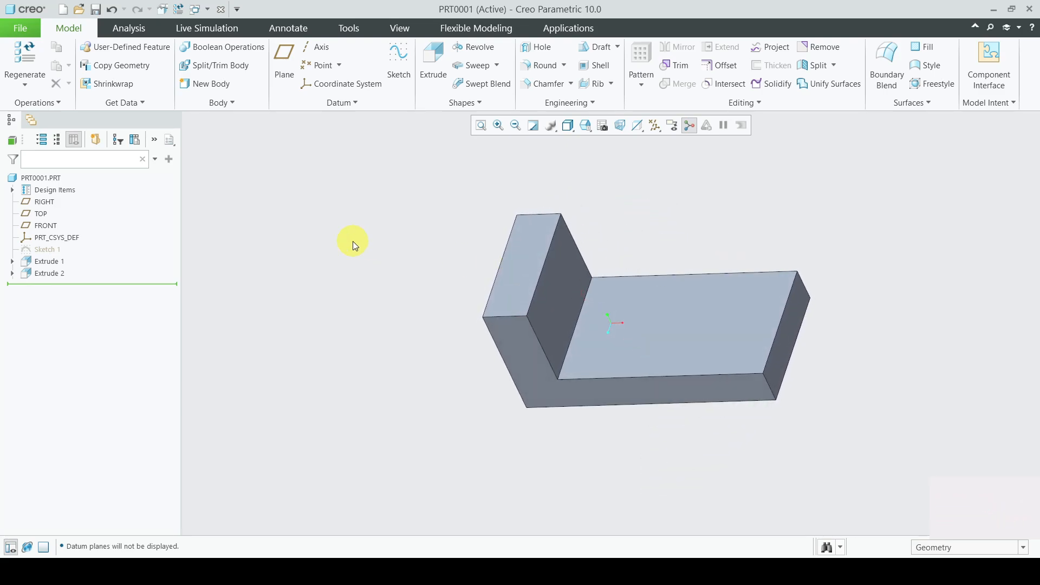
Create a Midplane datum plane between the front and back faces of the L-shaped block.
left_click(525, 353)
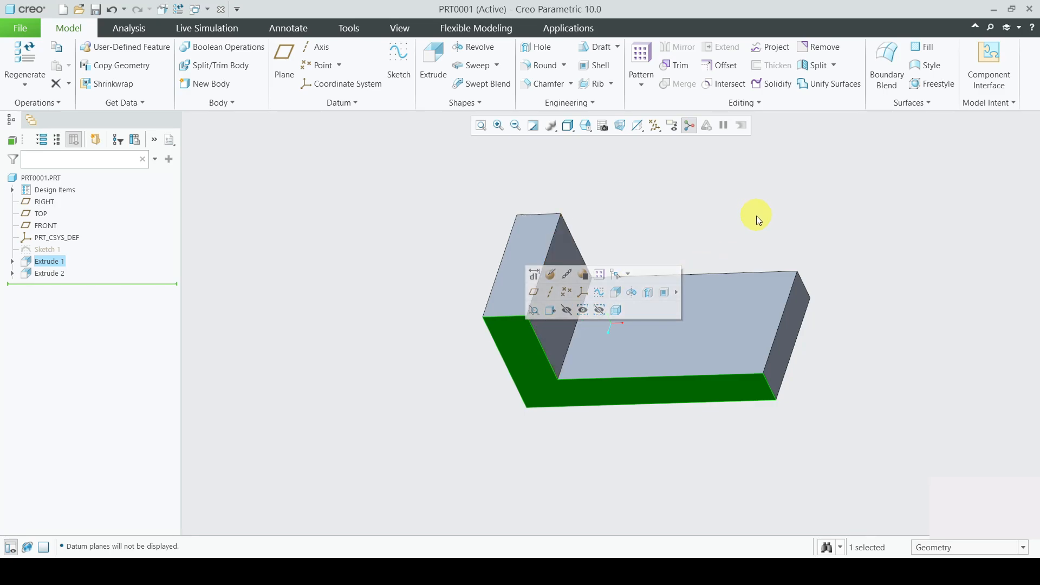
middle_click_drag(757, 219, 726, 269)
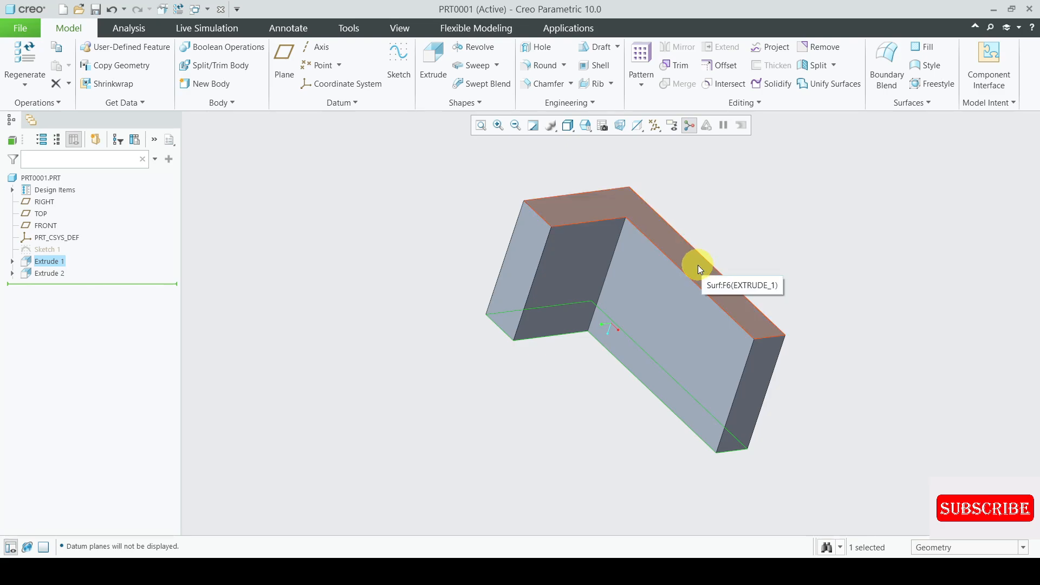
left_click(698, 269)
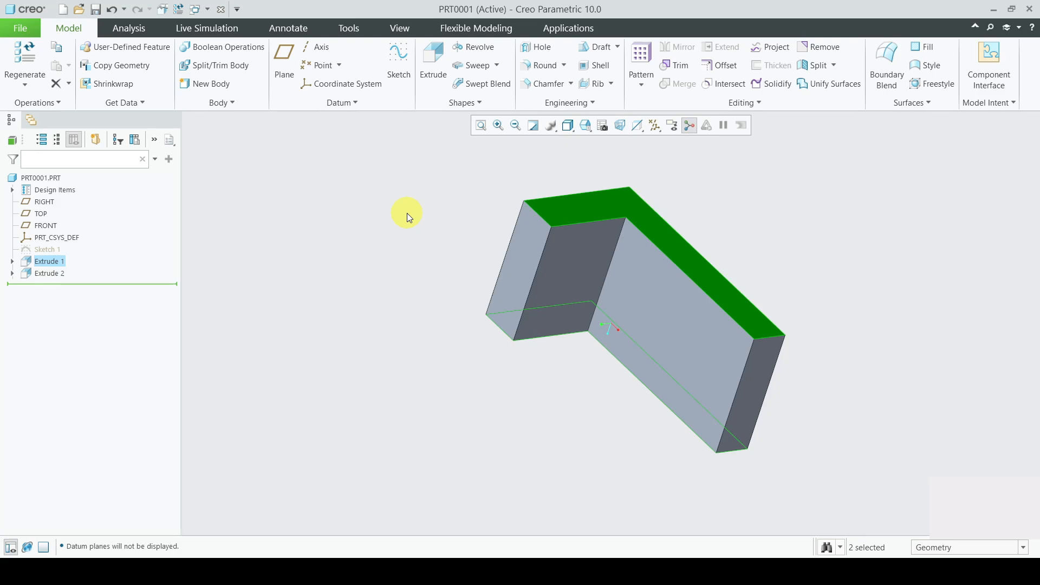
left_click(286, 68)
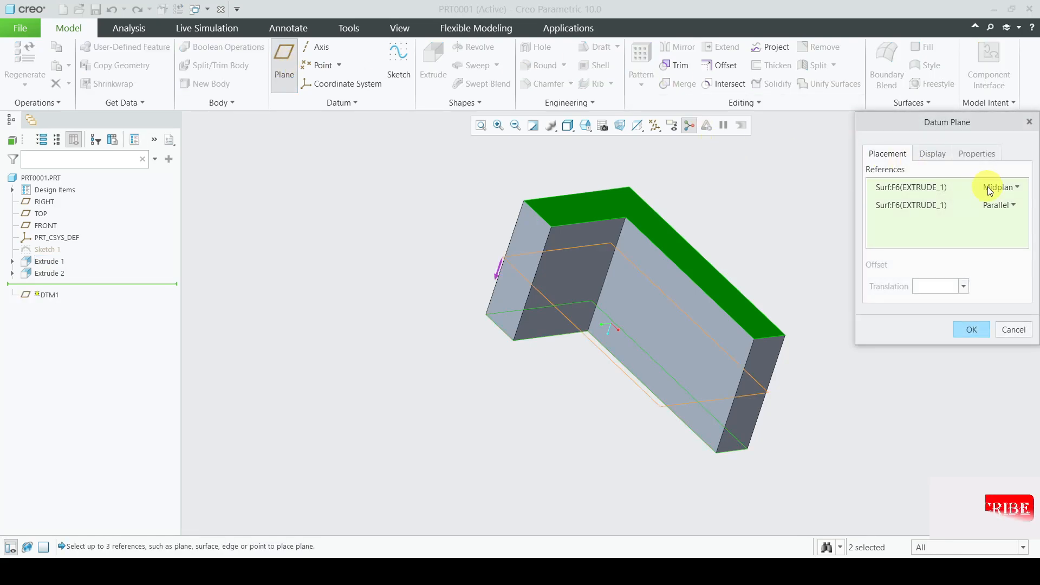
left_click(971, 330)
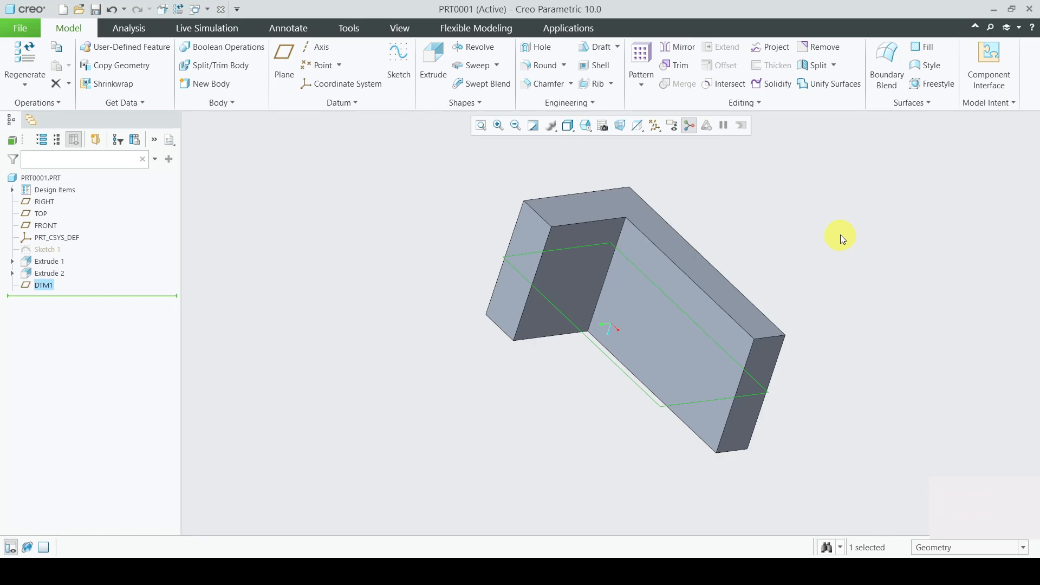
Start a Profile Rib sketch on the mid-plane datum and add the upright's inner face and the base's top face as solved references.
middle_click_drag(841, 236, 873, 177)
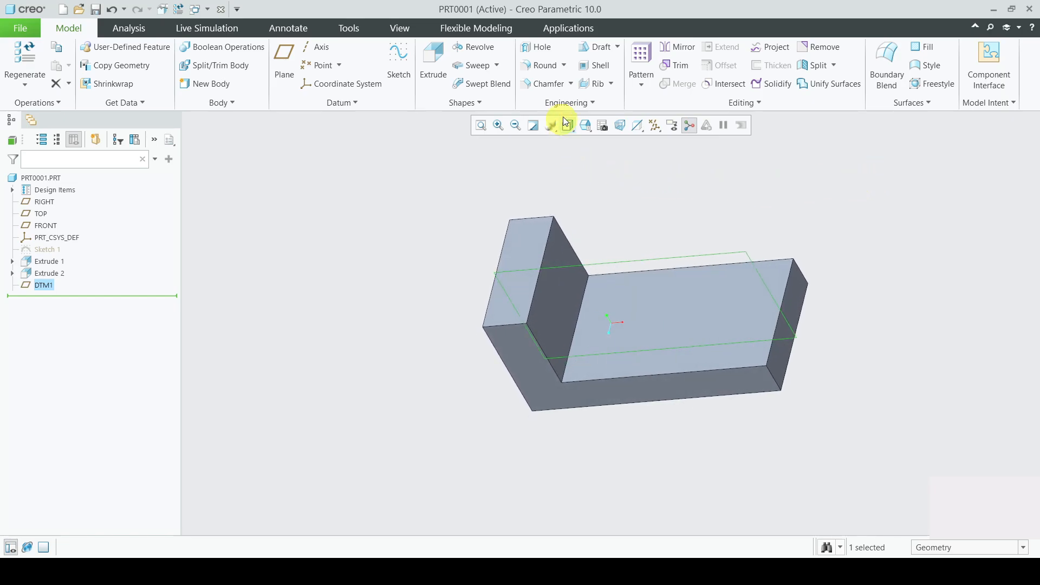
left_click(612, 84)
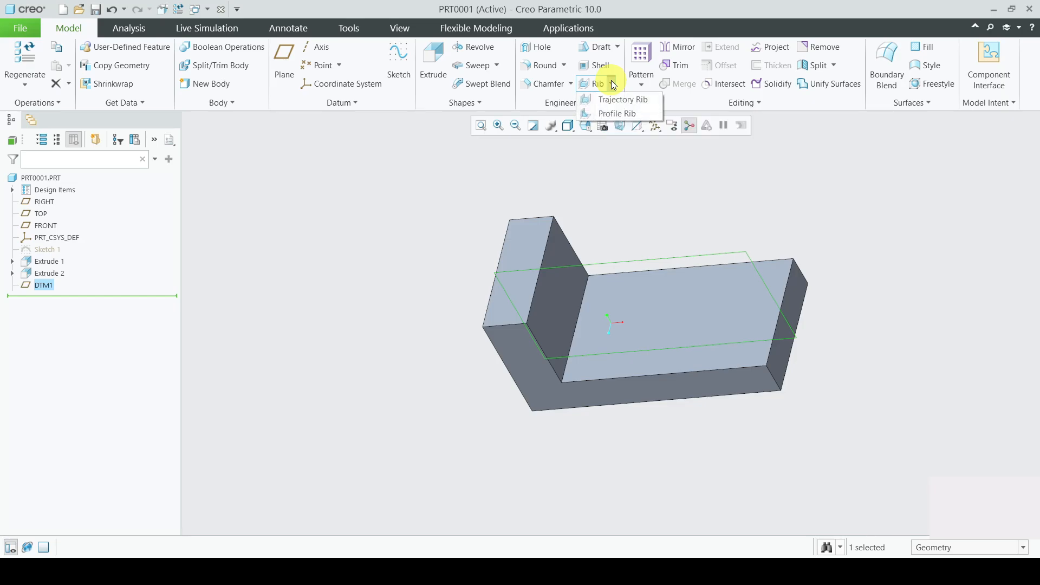
left_click(616, 114)
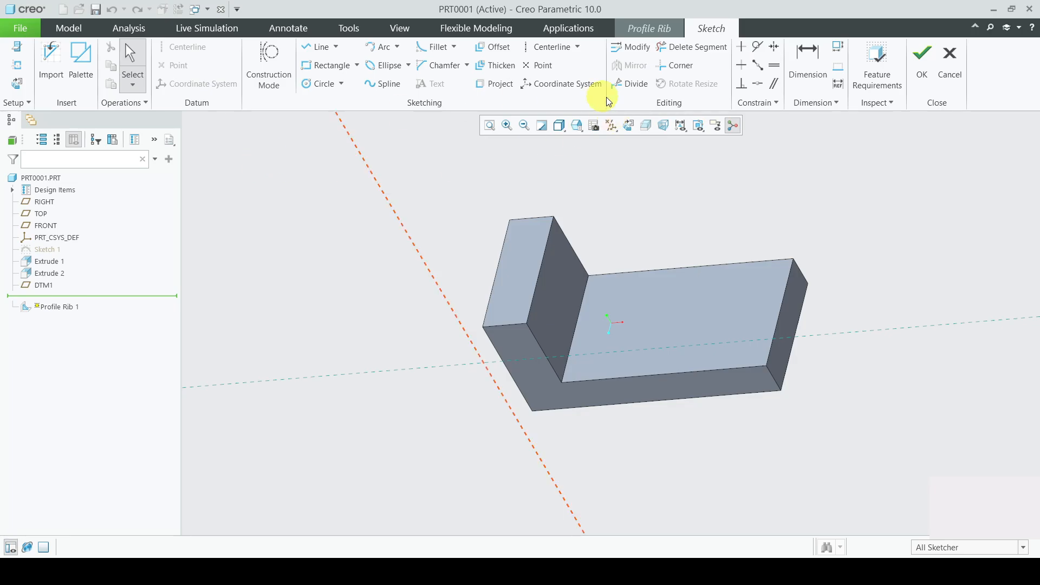
left_click(629, 124)
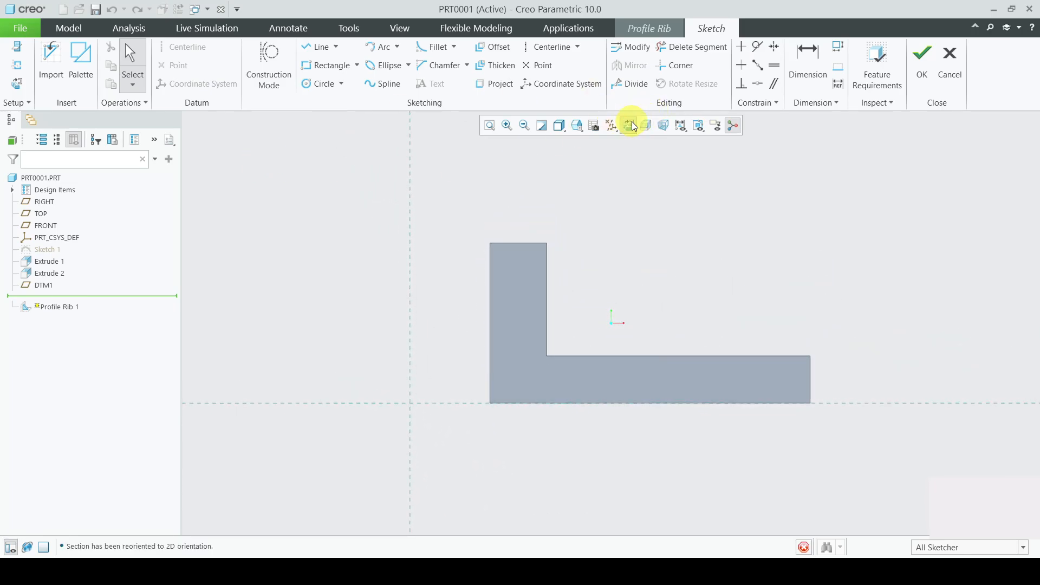
left_click(17, 84)
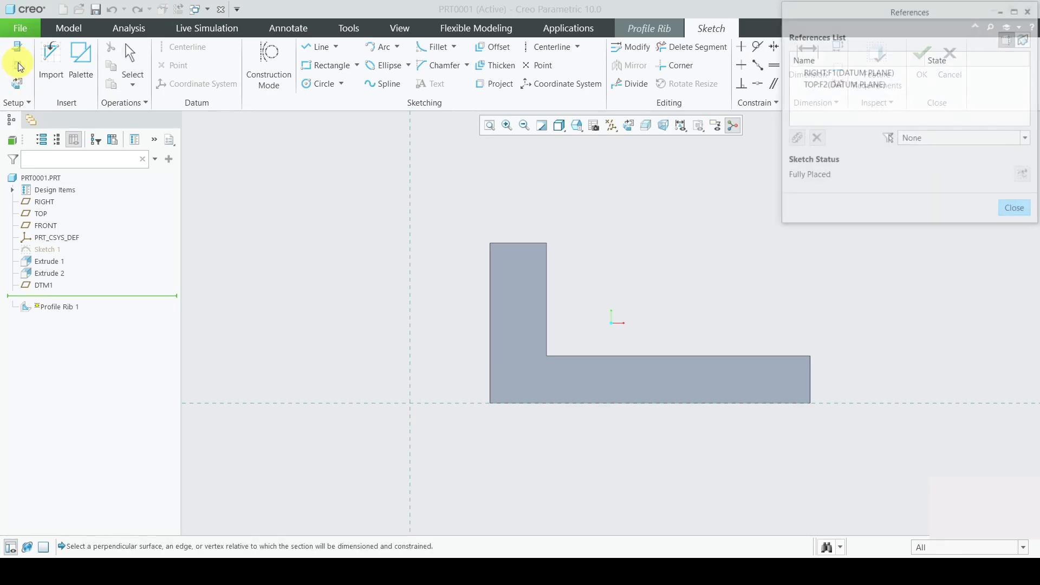
left_click(547, 275)
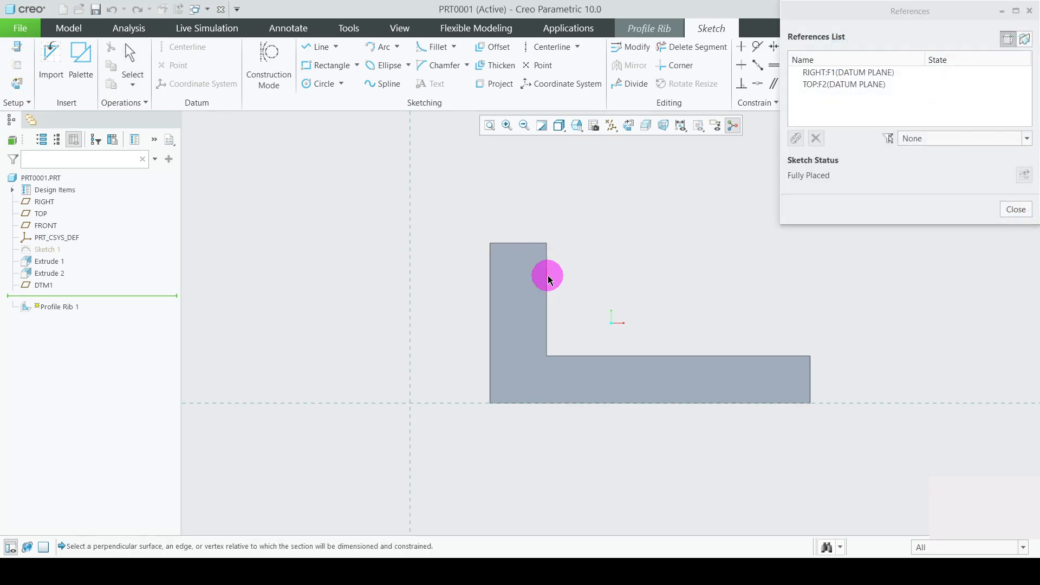
left_click(640, 356)
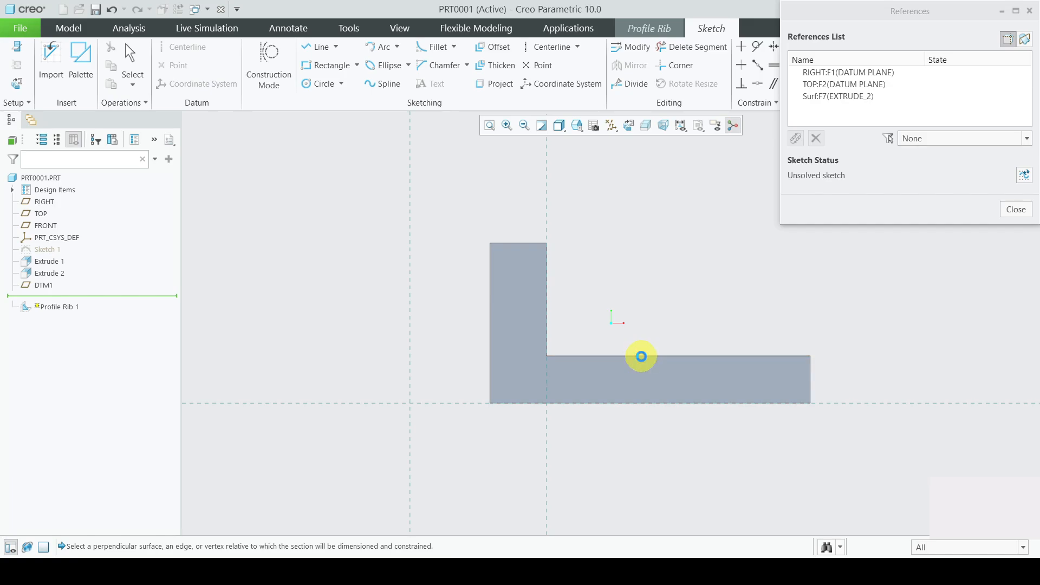
left_click(1024, 174)
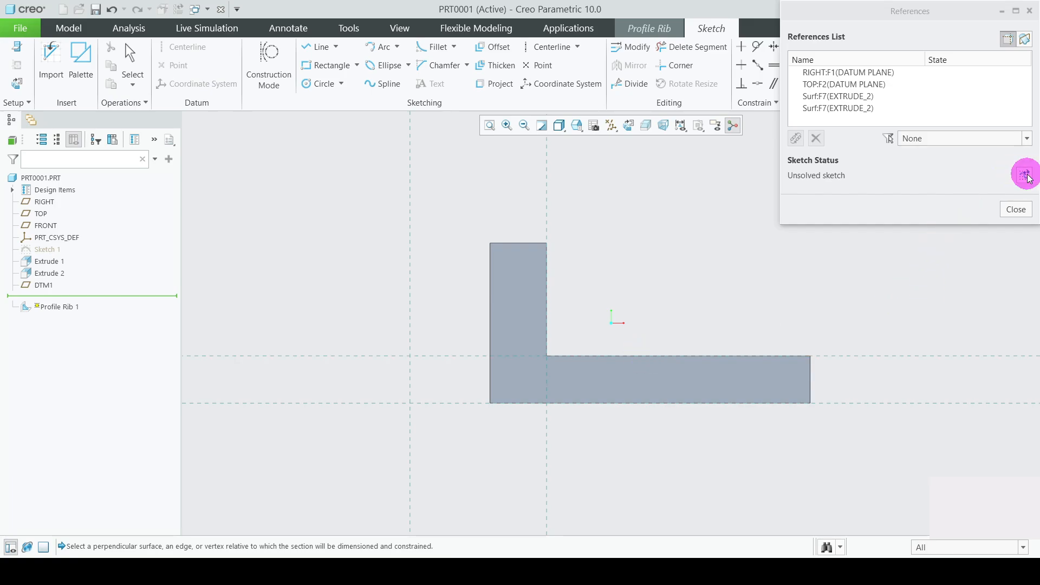
left_click(1019, 210)
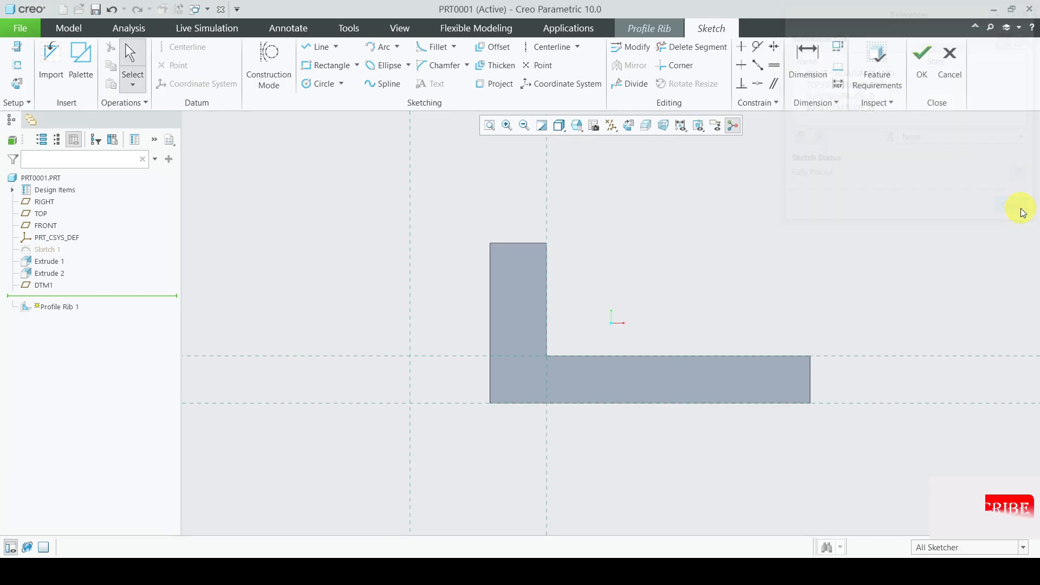
Sketch a sloping line from the upright's inner face, about 54 above the base, down to the base's top face at about 116°.
left_click(311, 49)
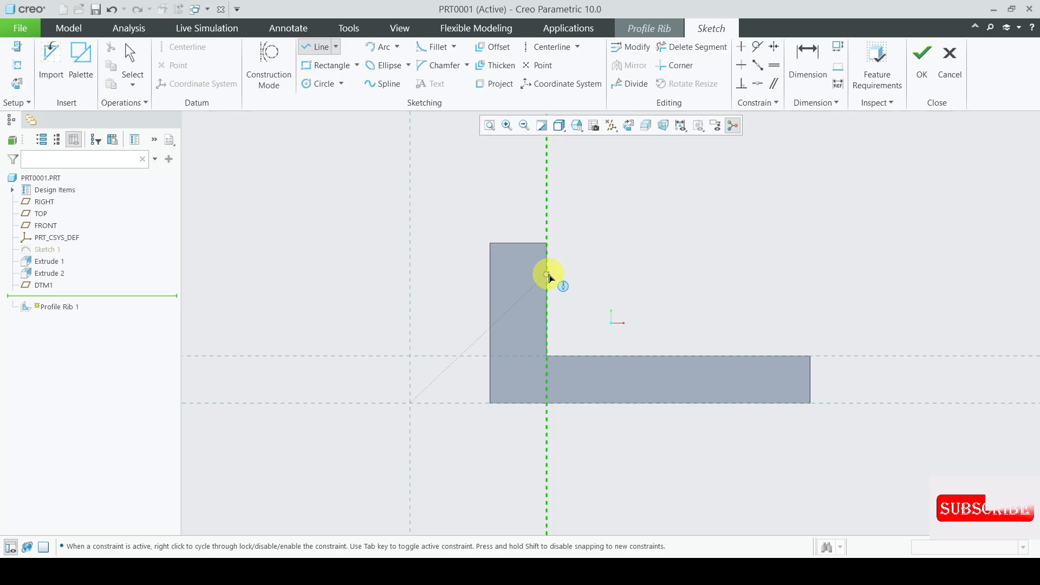
left_click(548, 270)
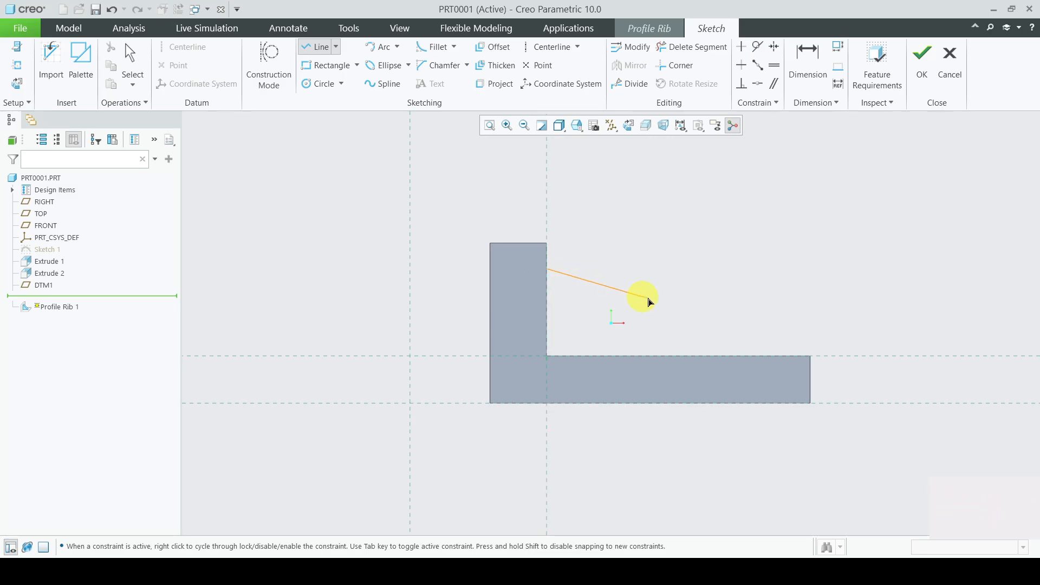
left_click(725, 354)
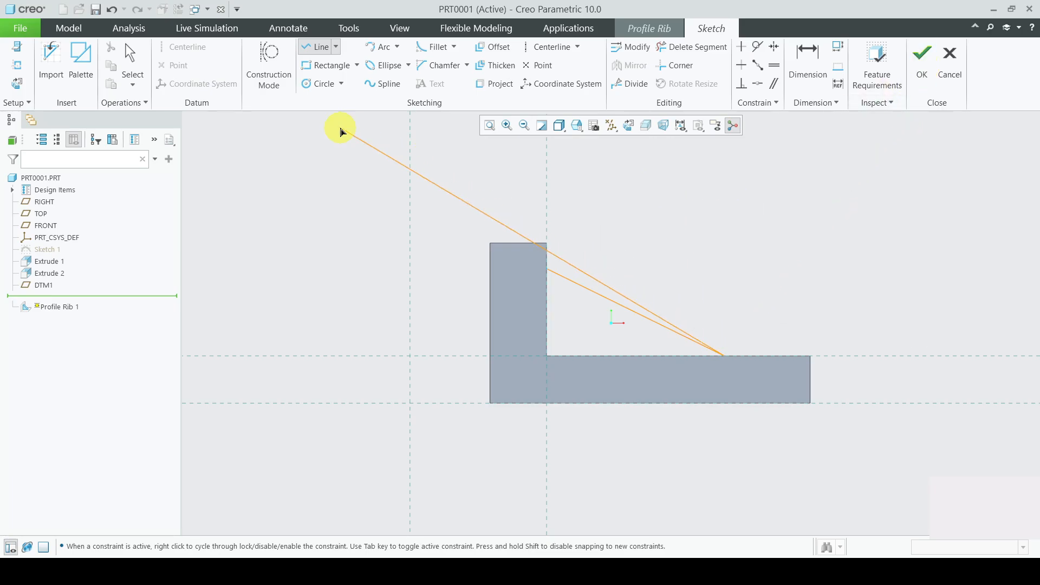
left_click(132, 57)
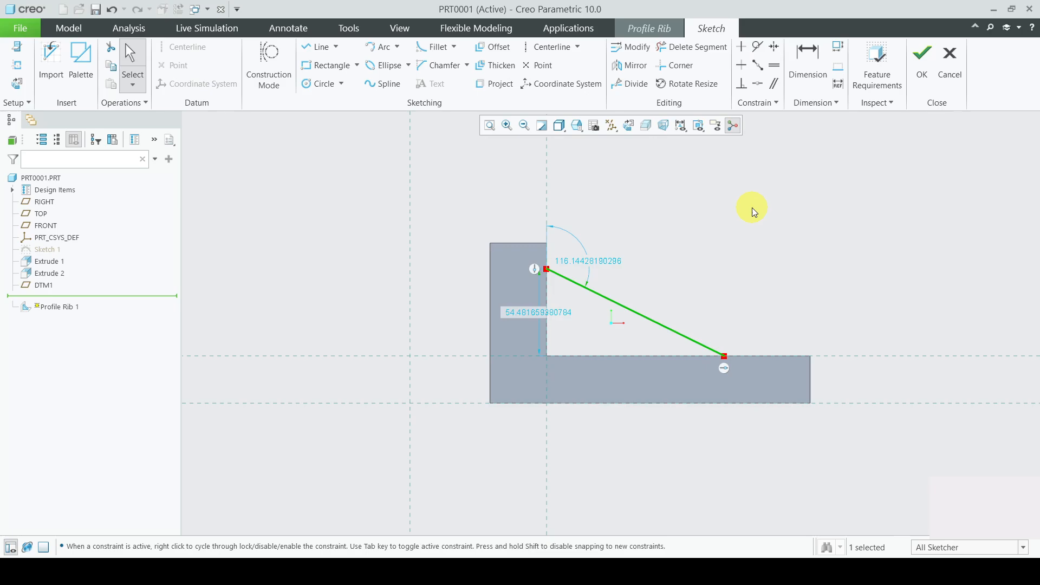
Try to dimension the horizontal distance from the line's lower endpoint to the upright's inner face.
left_click(807, 68)
left_click(726, 359)
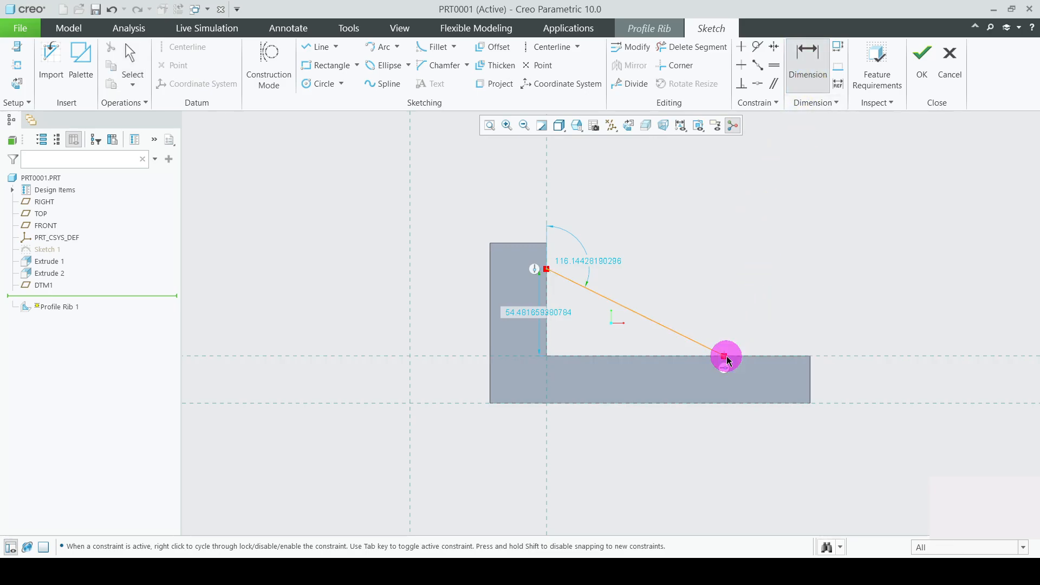
left_click(546, 345)
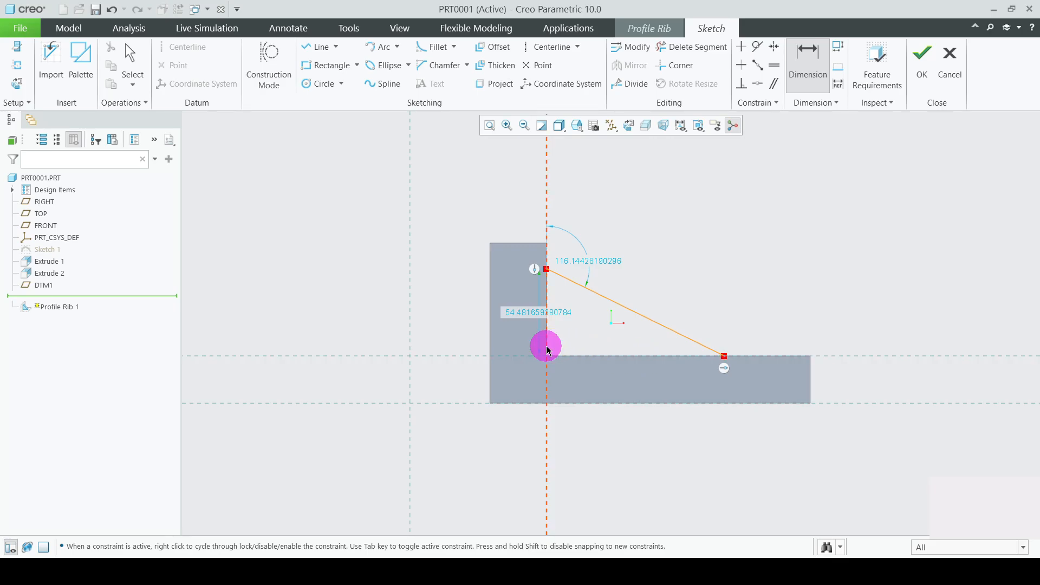
middle_click(637, 436)
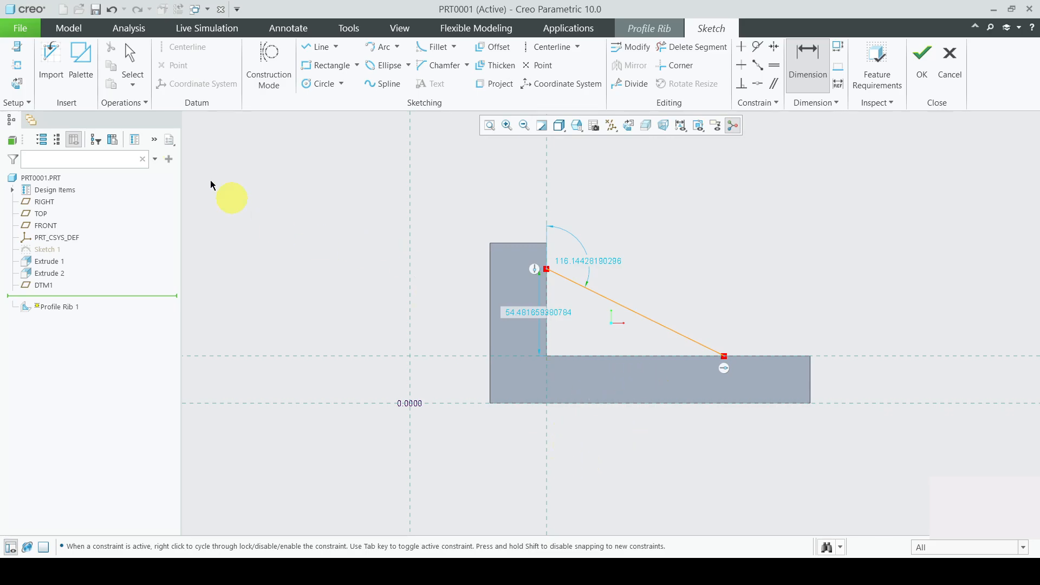
left_click(139, 57)
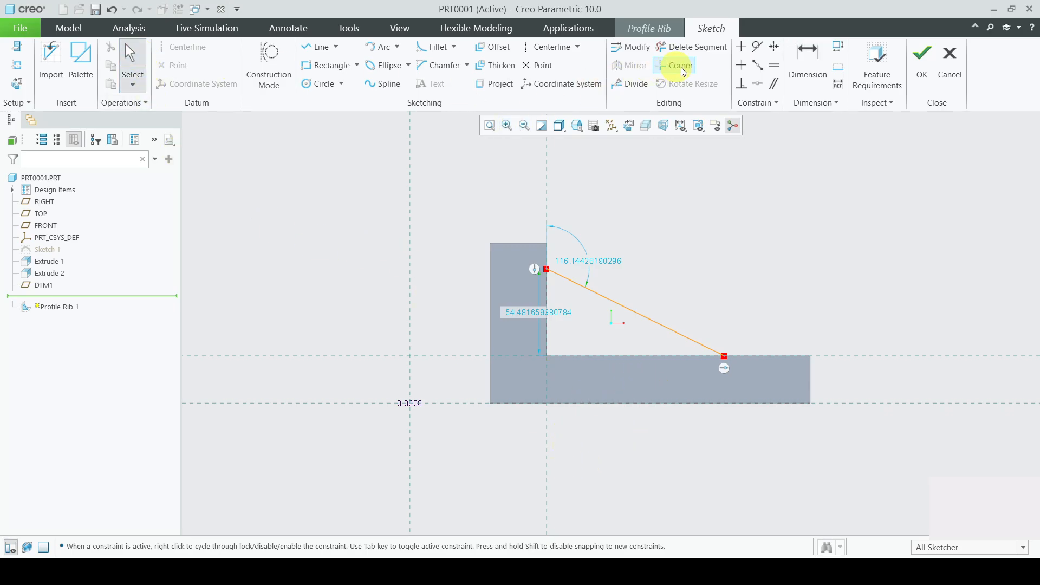
Set the line's angle to 120° and its height above the base to 50, and finish the rib sketch.
double_click(604, 258)
type("1")
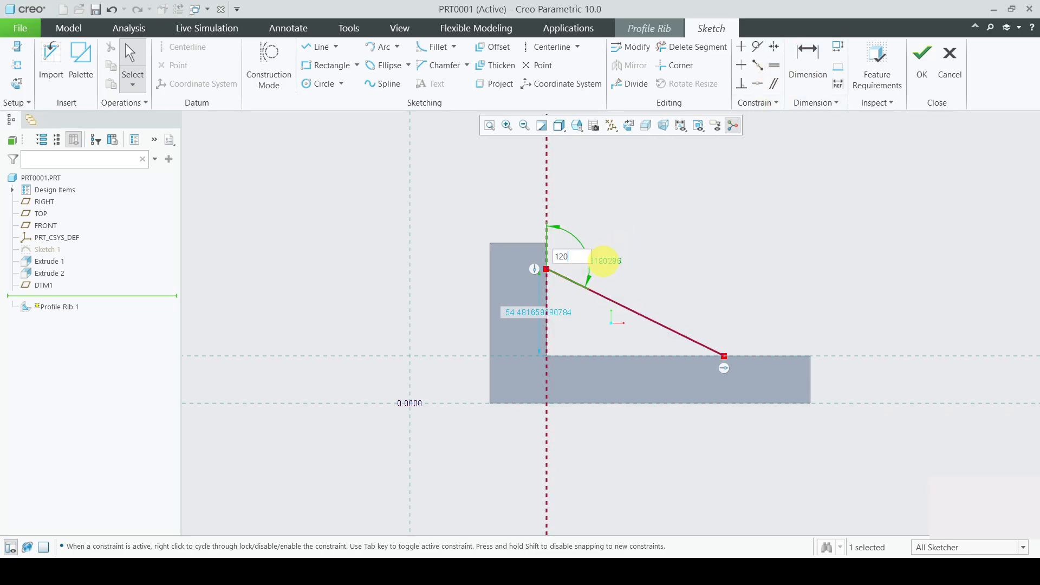
type("20")
key("Return")
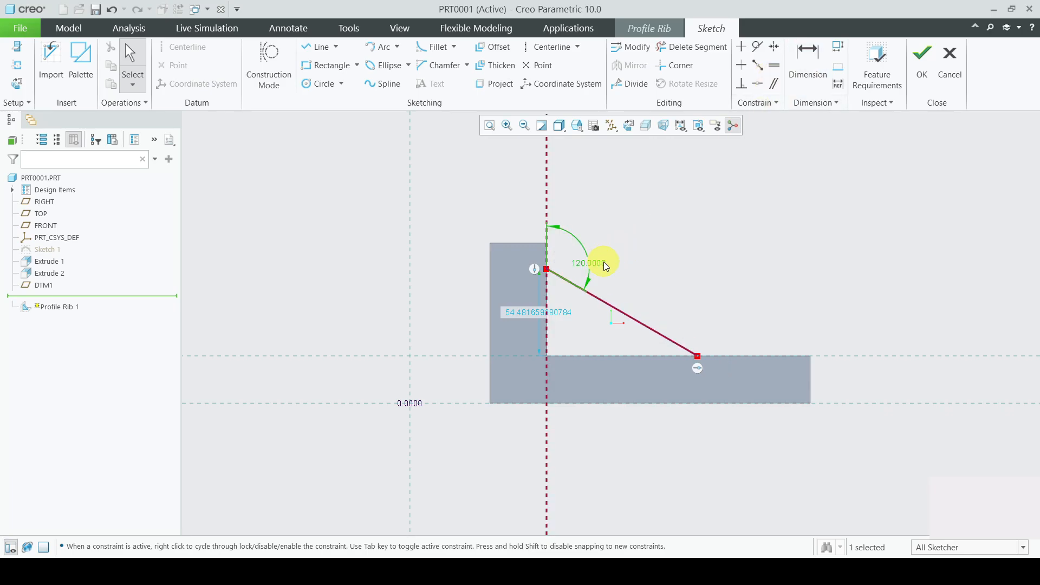
double_click(557, 315)
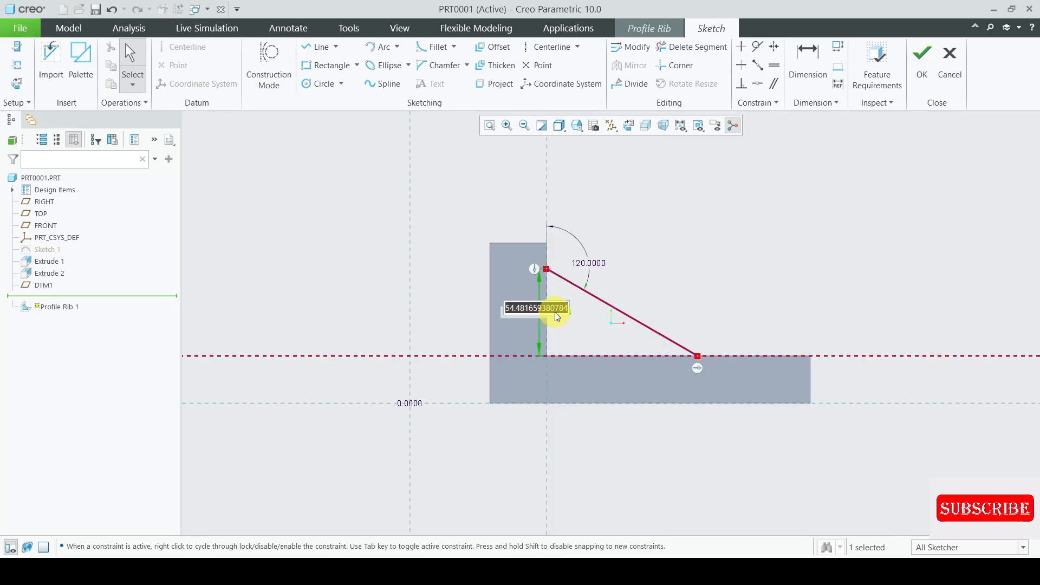
type("50")
key("Return")
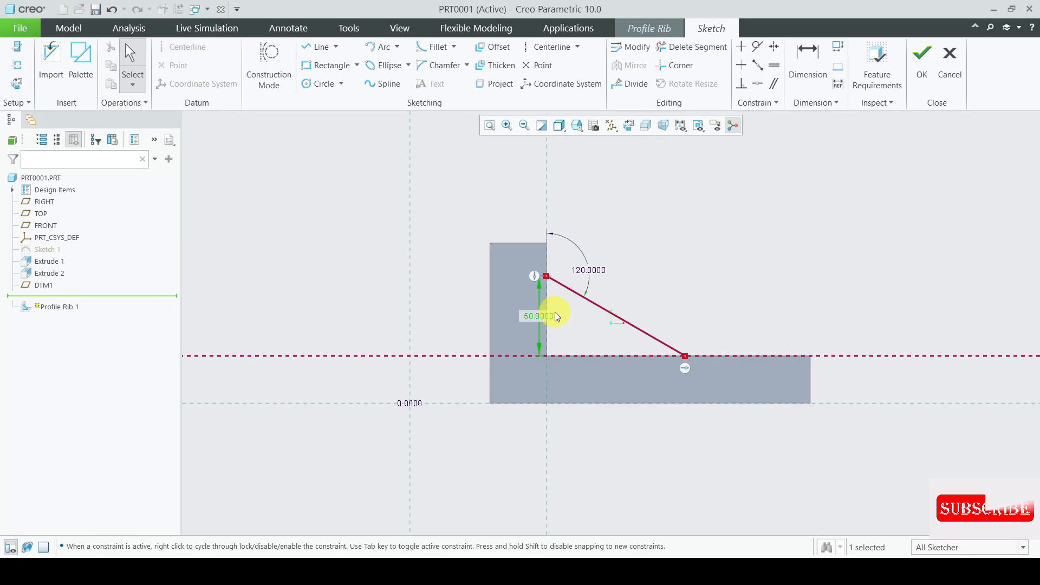
left_click(923, 70)
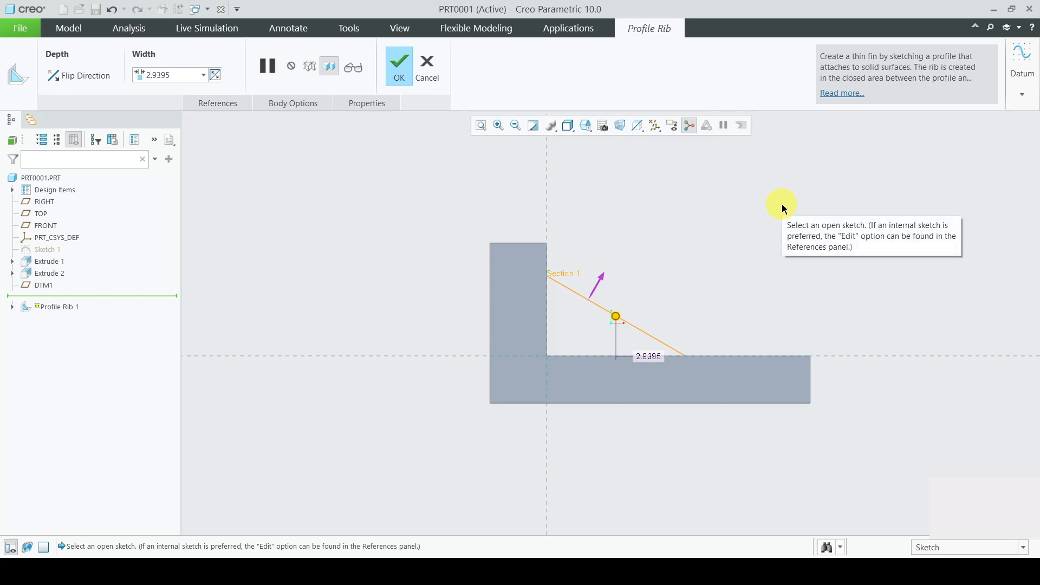
Flip the rib's fill direction toward the inner corner of the block and set the rib width to 20.
middle_click_drag(780, 209, 766, 238)
left_click(609, 273)
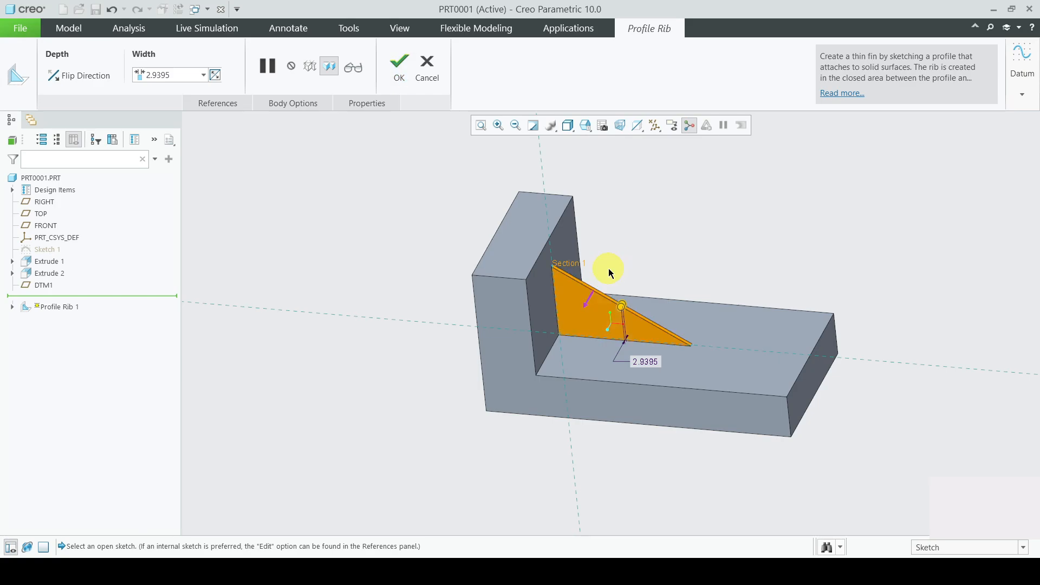
double_click(174, 75)
type("5")
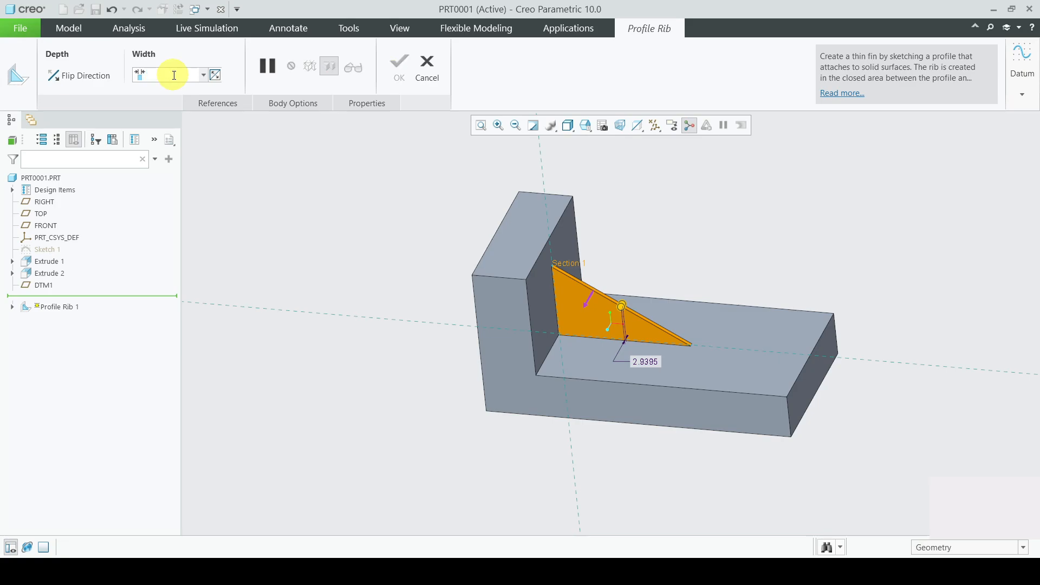
type("0")
key("Return")
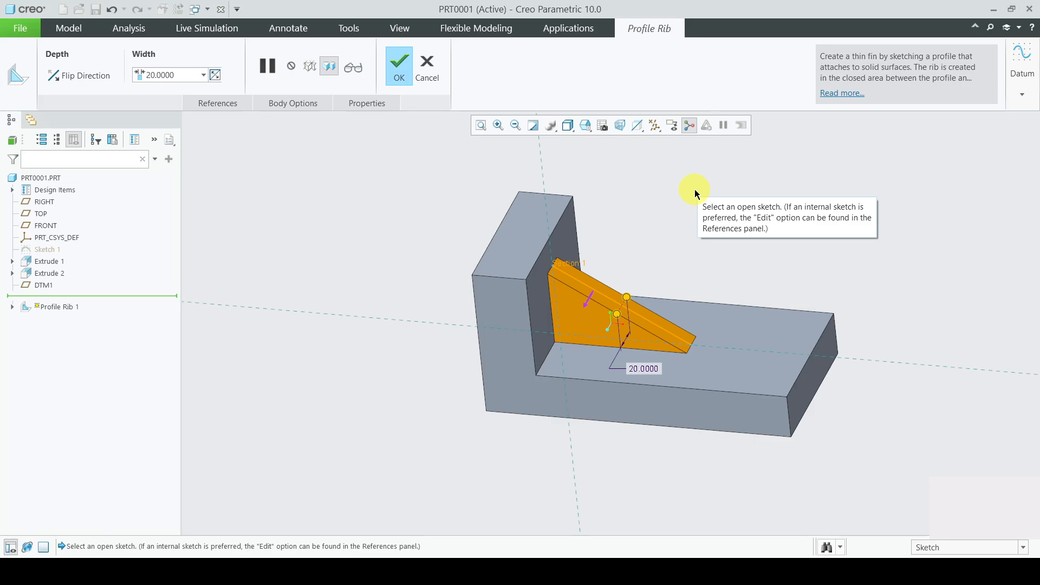
Flip the rib's depth direction and flip it back.
middle_click_drag(697, 192, 690, 214)
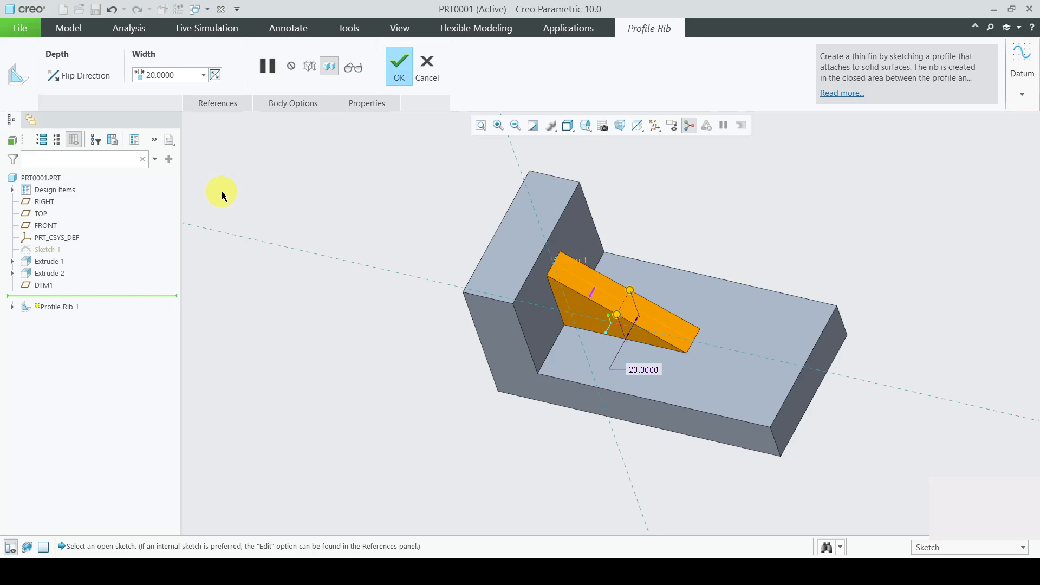
left_click(70, 79)
left_click(70, 80)
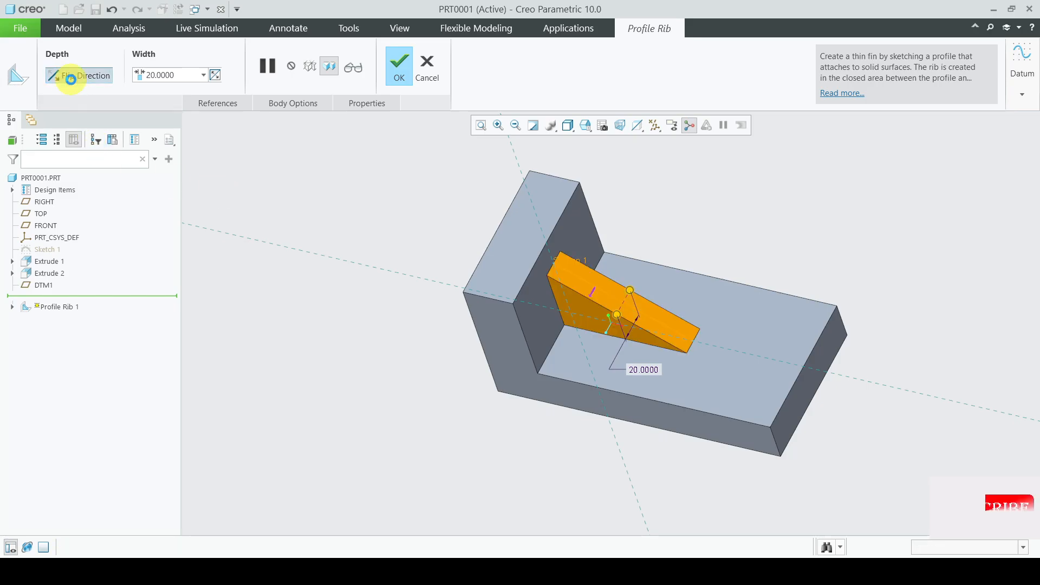
Flip the rib's depth direction once more and back, and check which body the rib is added to.
left_click(71, 80)
left_click(71, 79)
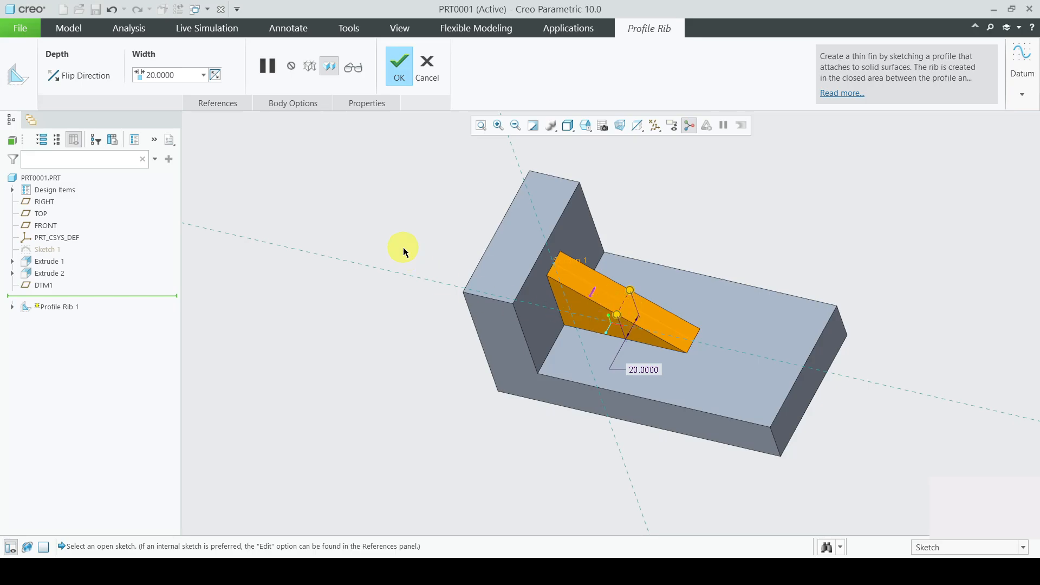
left_click(290, 106)
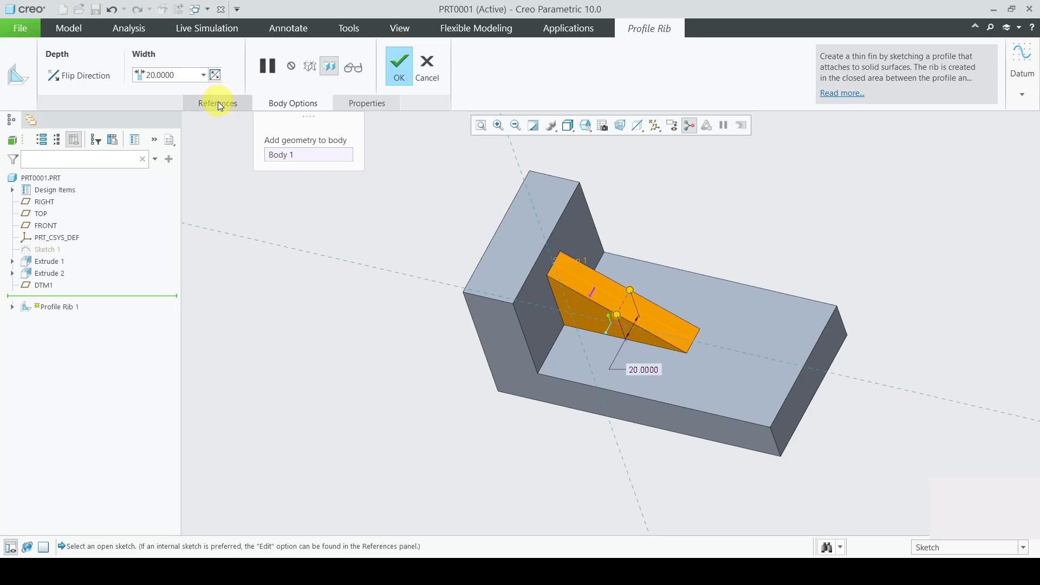
left_click(293, 103)
Cycle the rib's thickness through side 1 and side 2 back to both sides, and complete the profile rib.
left_click(216, 74)
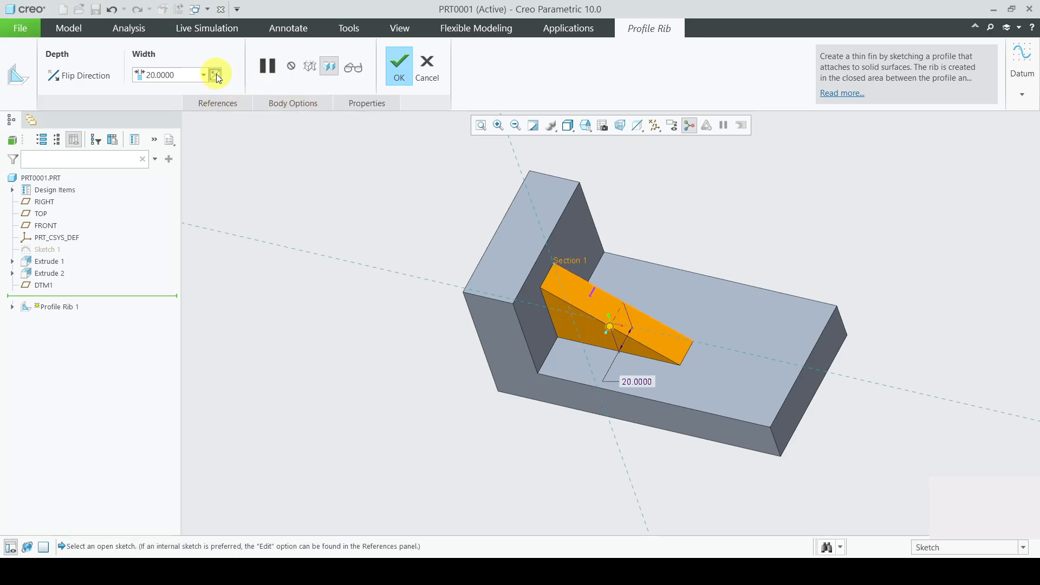
left_click(217, 74)
left_click(216, 73)
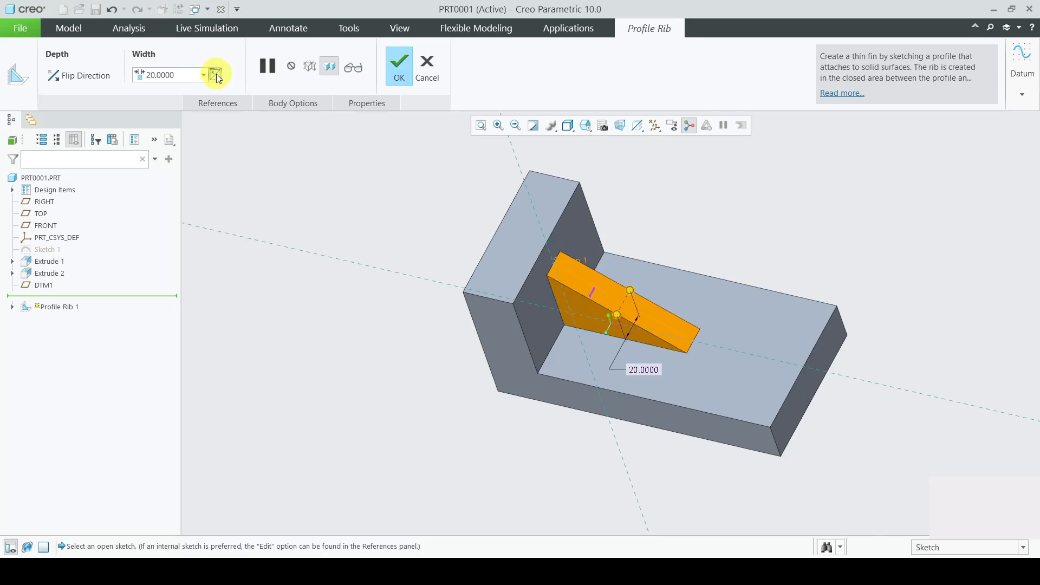
left_click(216, 74)
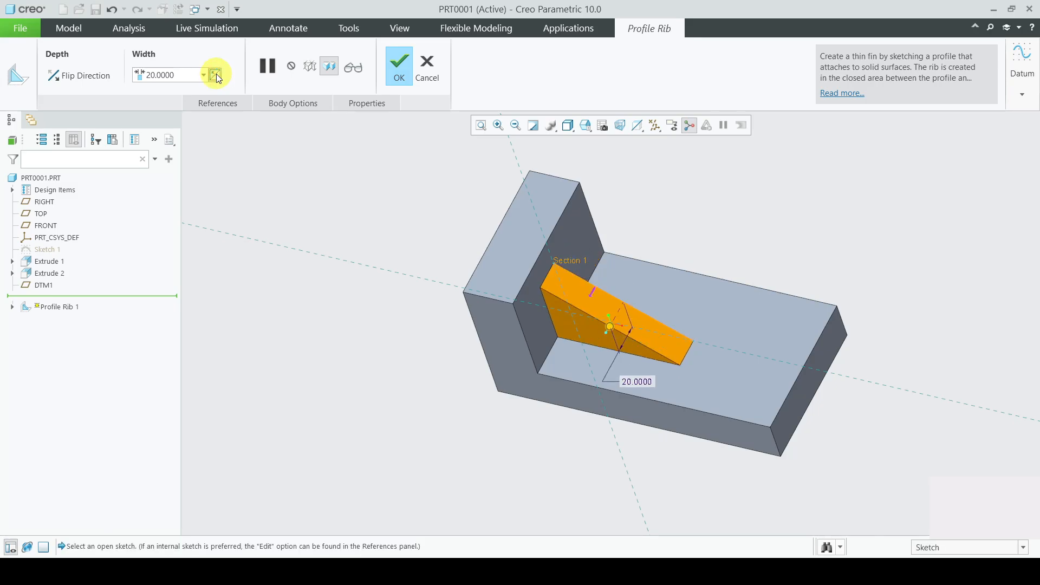
left_click(216, 74)
left_click(217, 74)
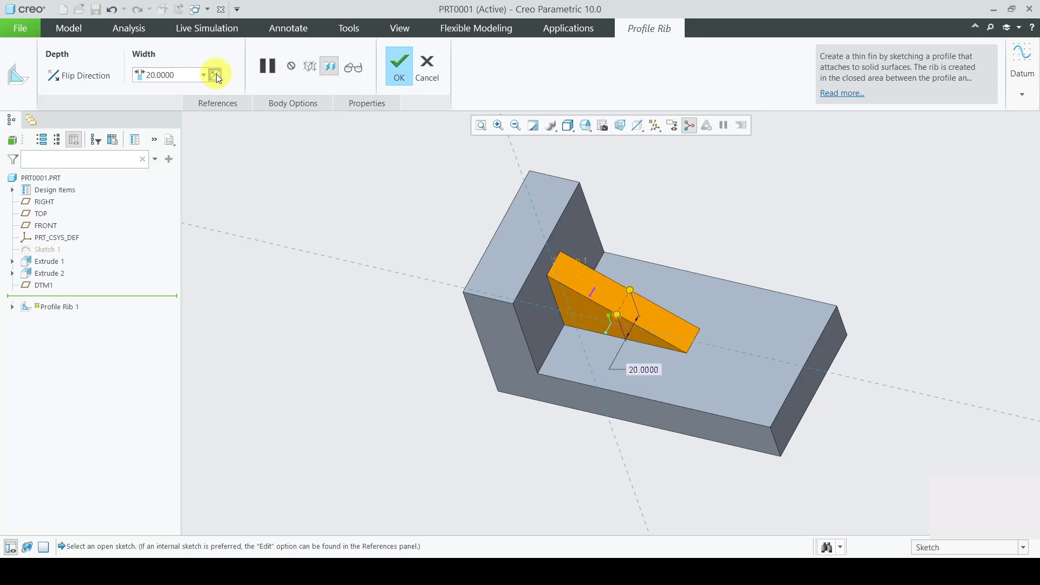
left_click(217, 74)
left_click(217, 73)
left_click(217, 73)
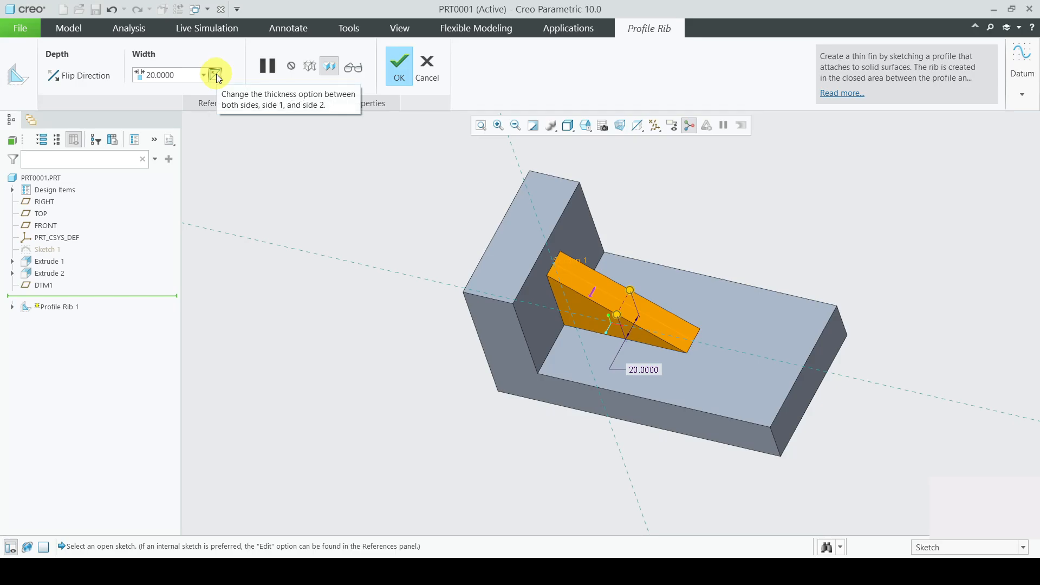
left_click(405, 77)
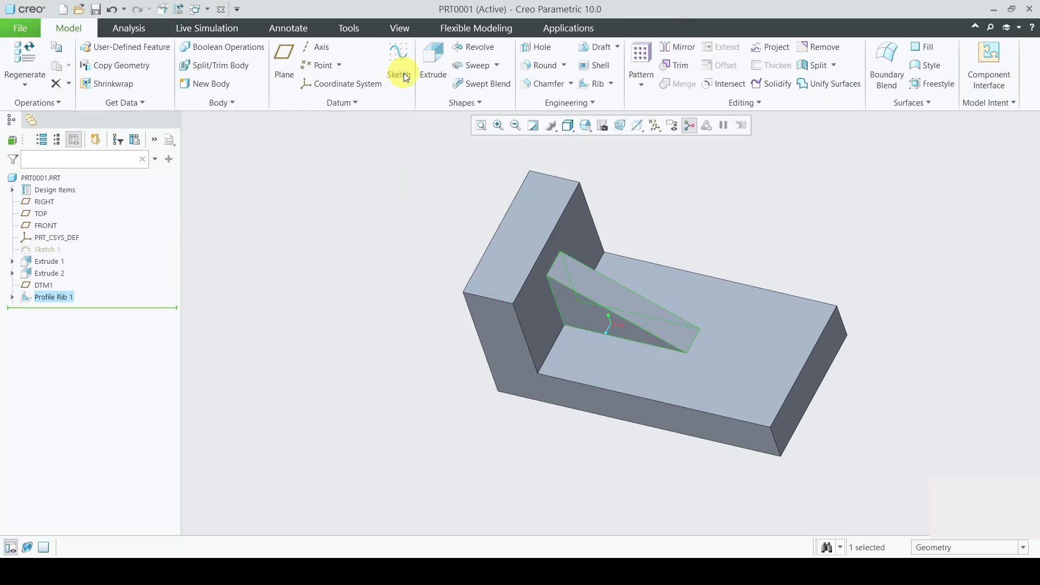
left_click(851, 206)
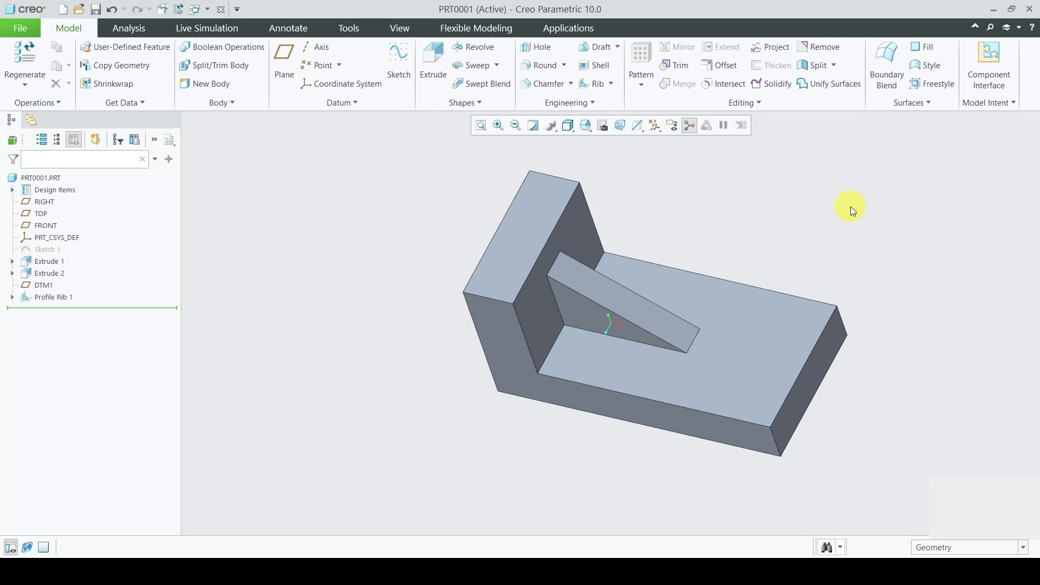
Place a simple flat hole of diameter 12 on the base's upper face with its depth through the base, and display the datum planes.
left_click(542, 53)
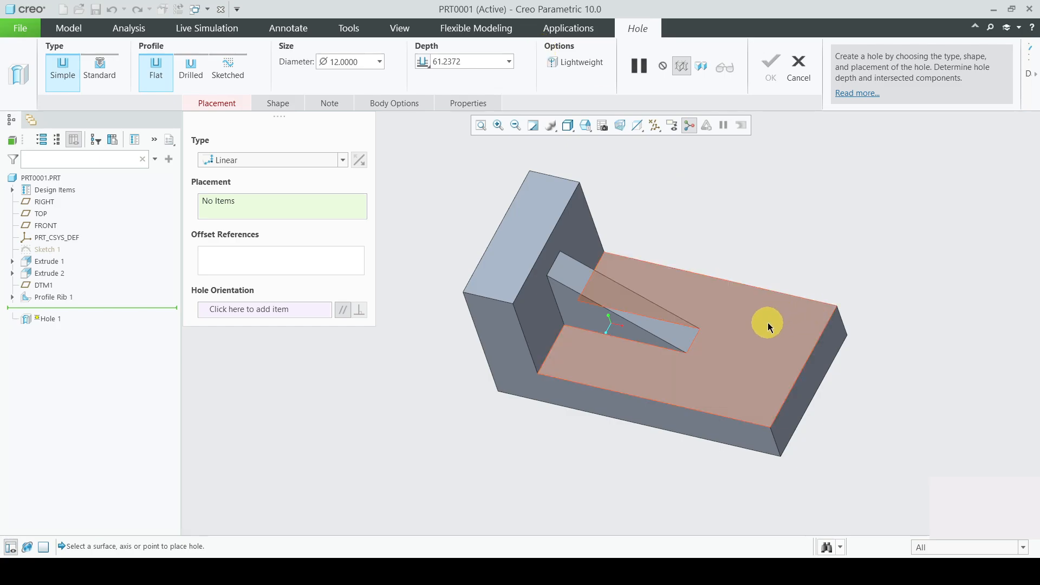
left_click(755, 358)
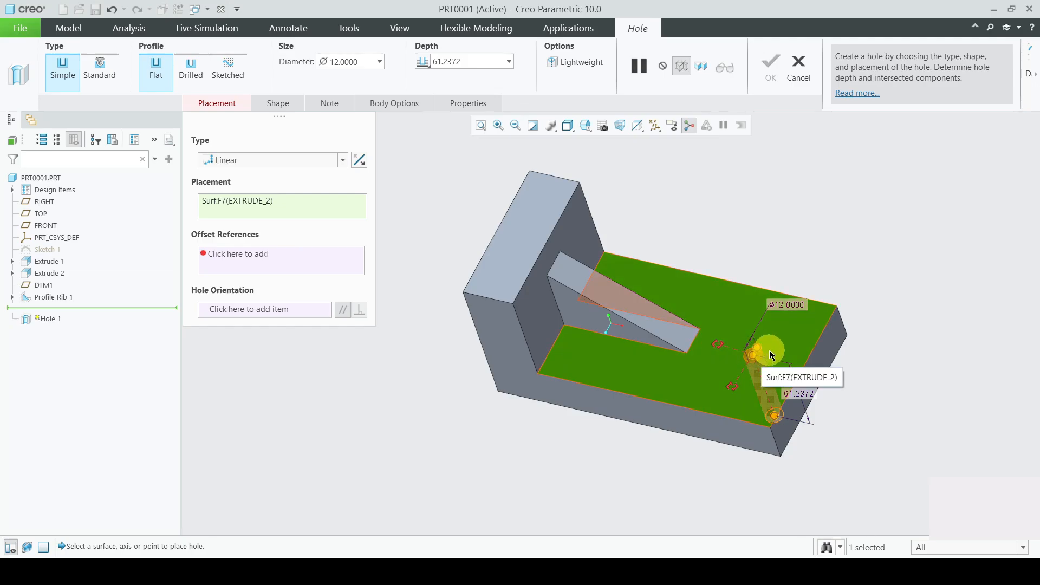
left_click(654, 125)
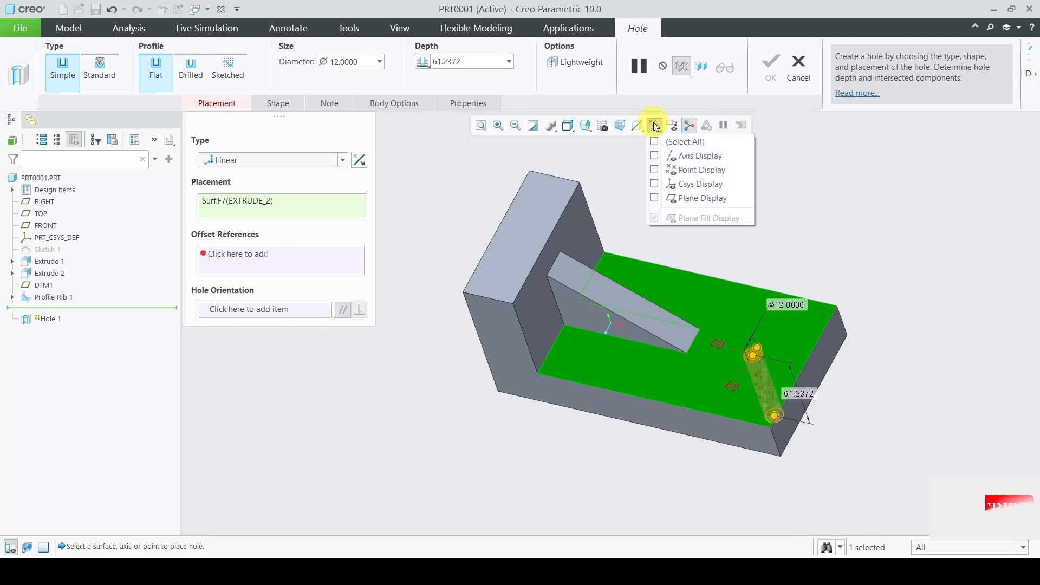
left_click(655, 198)
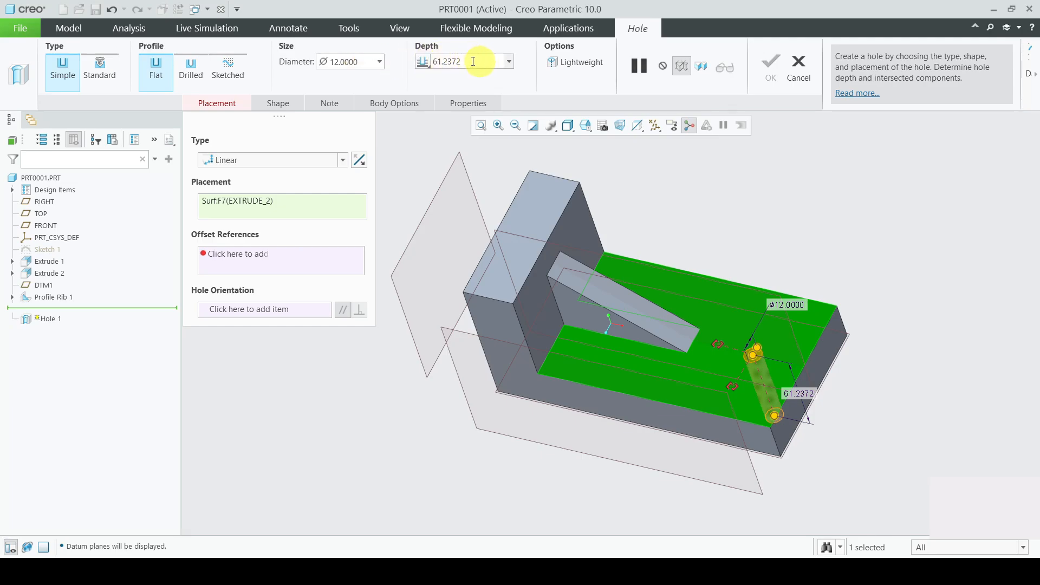
left_click(423, 62)
left_click(455, 118)
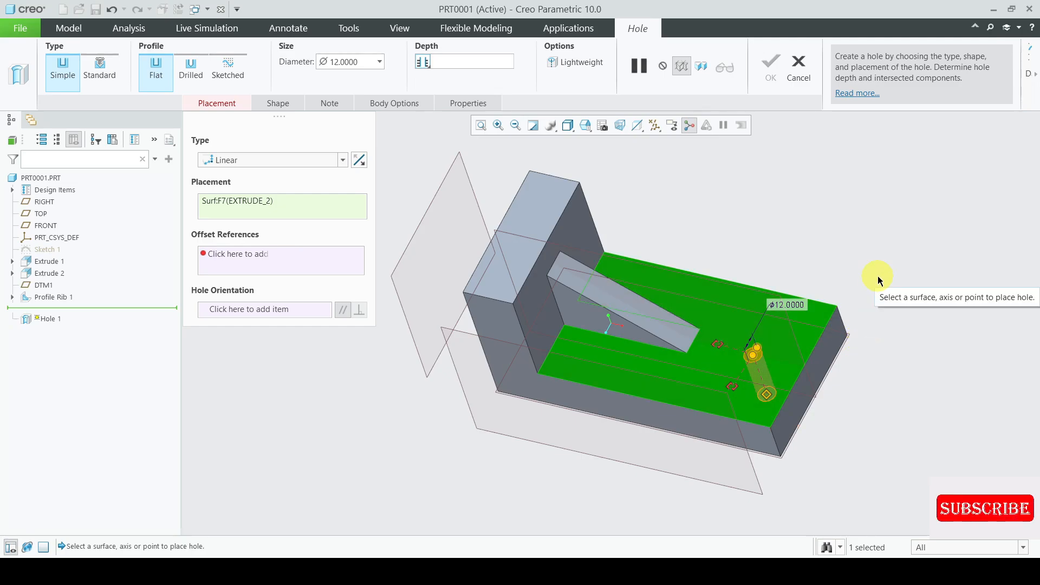
Reference the hole to the mid-plane datum DTM1 with an offset of 0.
mouse_move(875, 278)
middle_mouse_down()
mouse_move(875, 260)
mouse_move(861, 259)
middle_mouse_up()
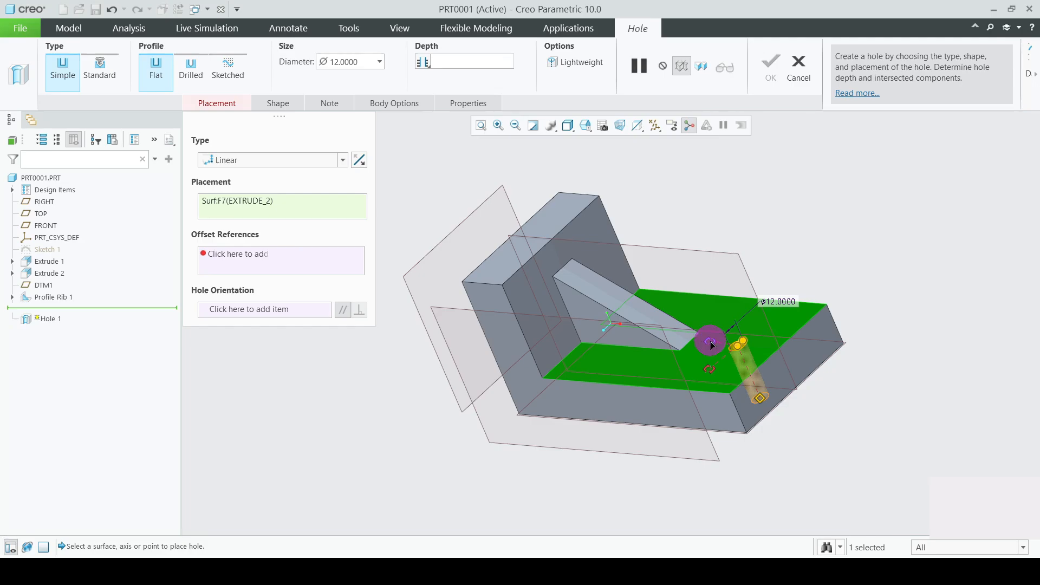
mouse_move(711, 345)
left_mouse_down()
mouse_move(709, 301)
mouse_move(732, 257)
left_mouse_up()
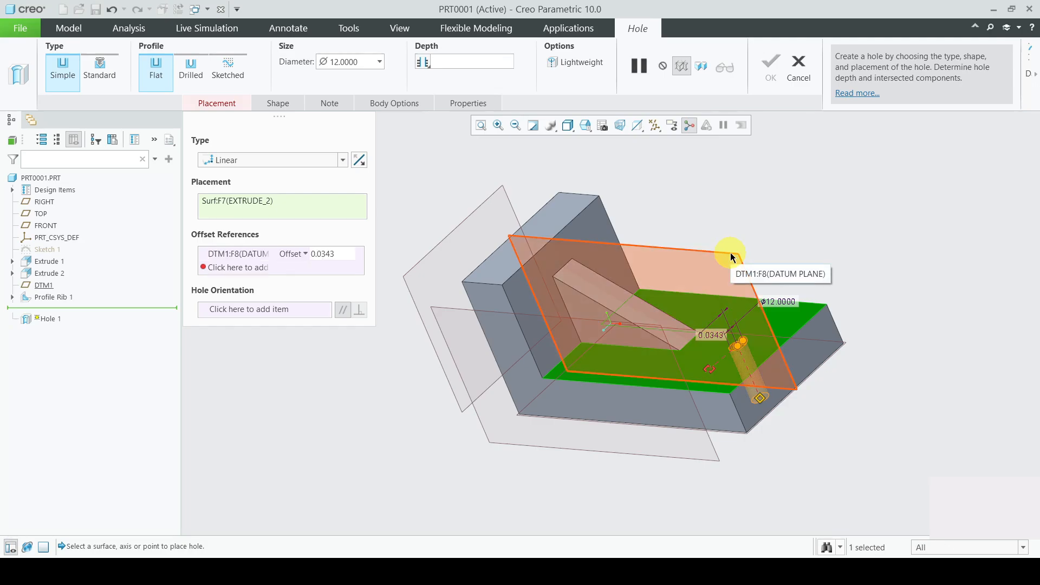
left_click(339, 253)
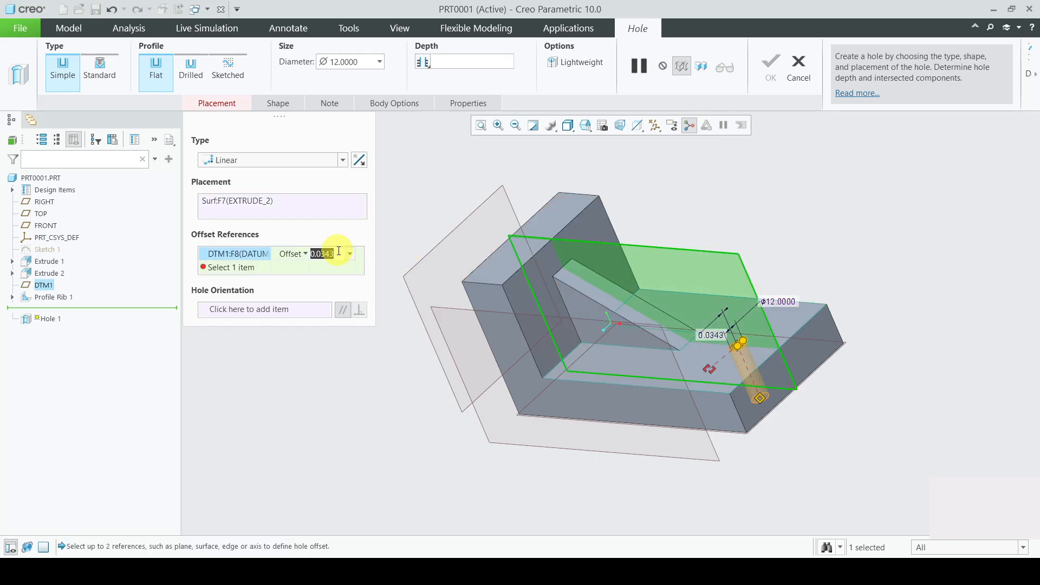
type("0")
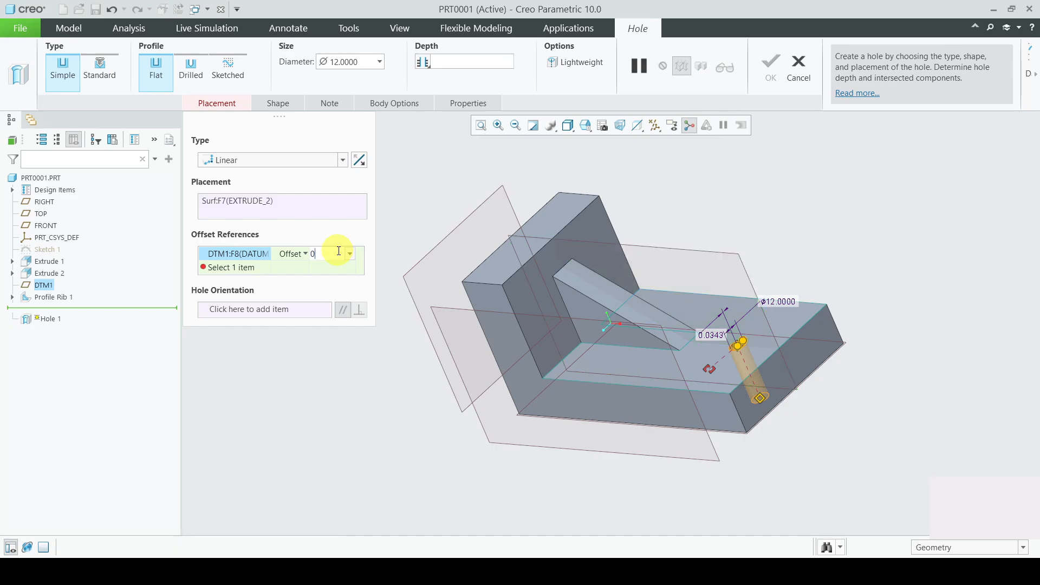
key("Return")
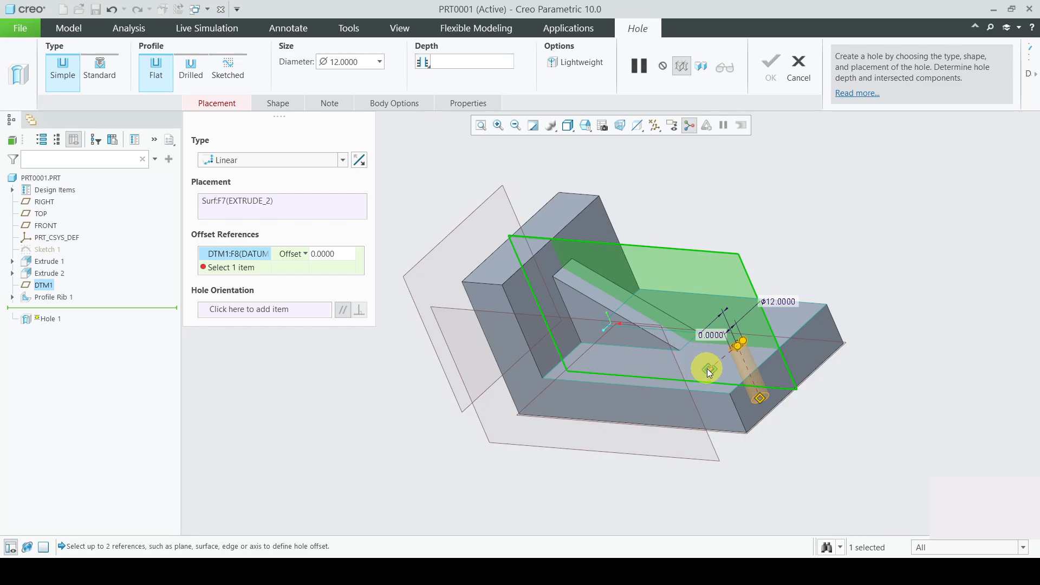
Reference the hole to the base's free end face with an offset of 25 and complete the hole.
left_click_drag(710, 373, 748, 405)
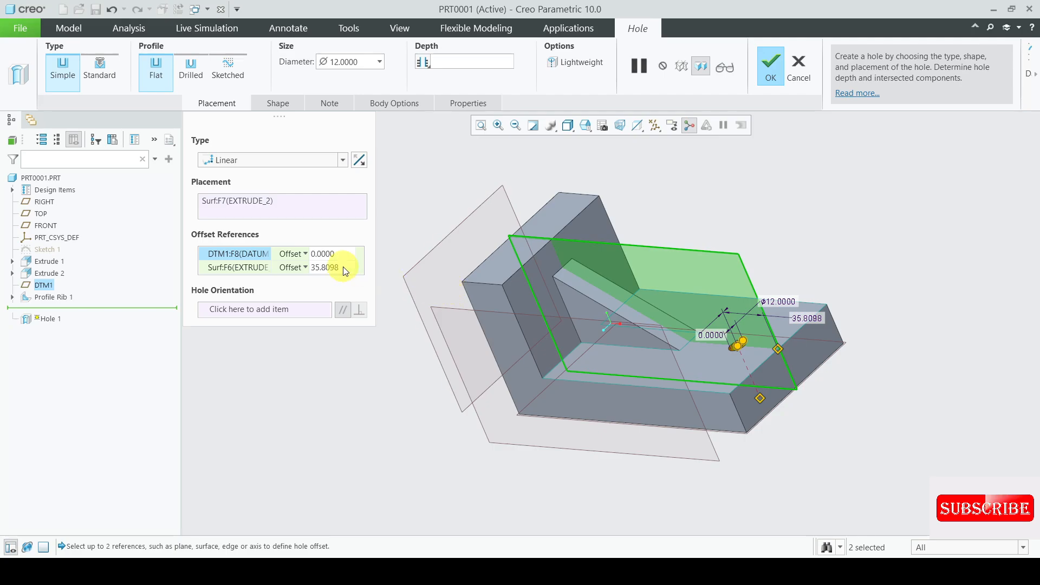
double_click(325, 268)
type("25")
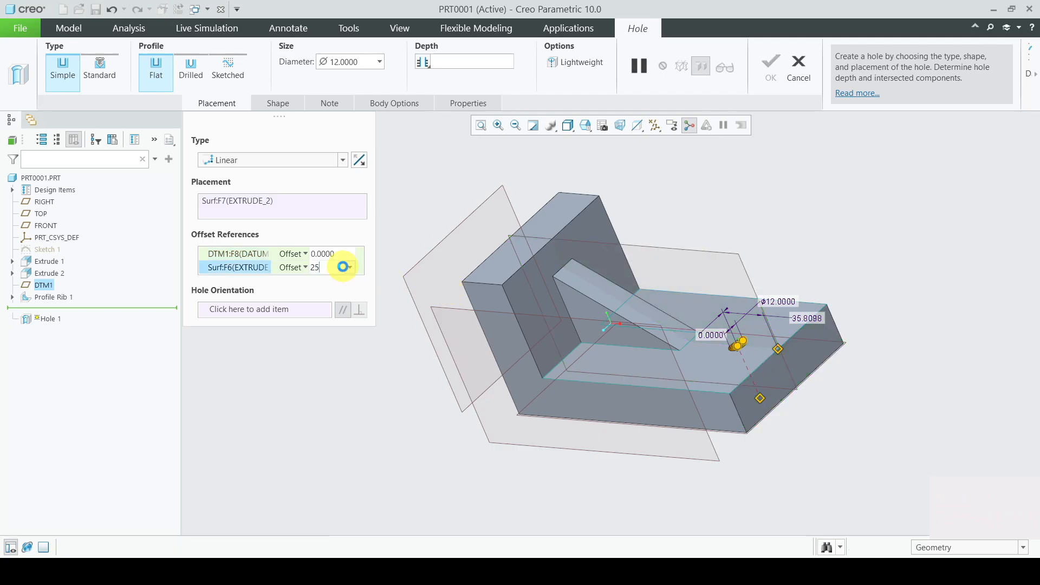
key("Return")
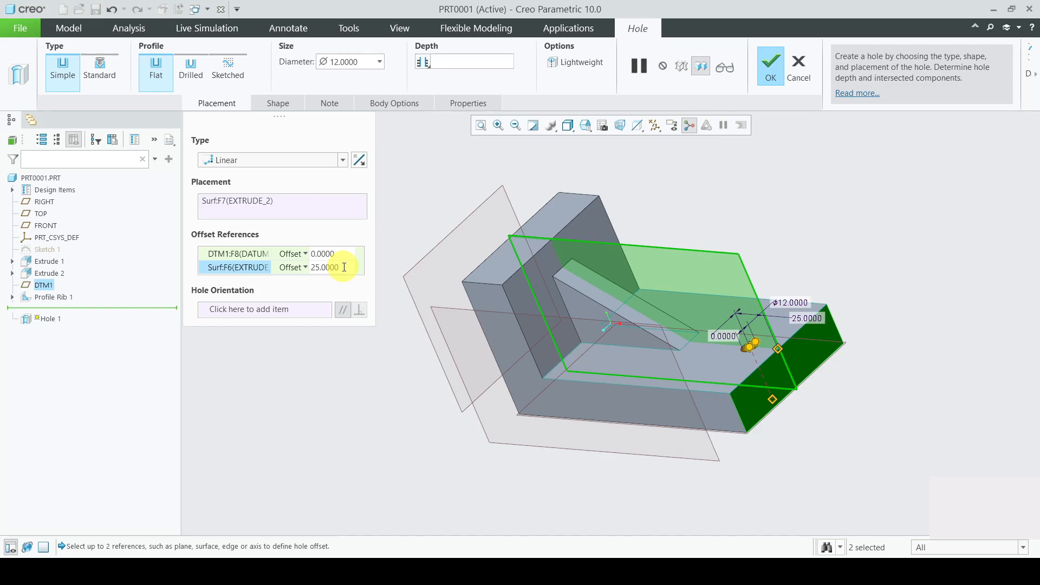
left_click(238, 104)
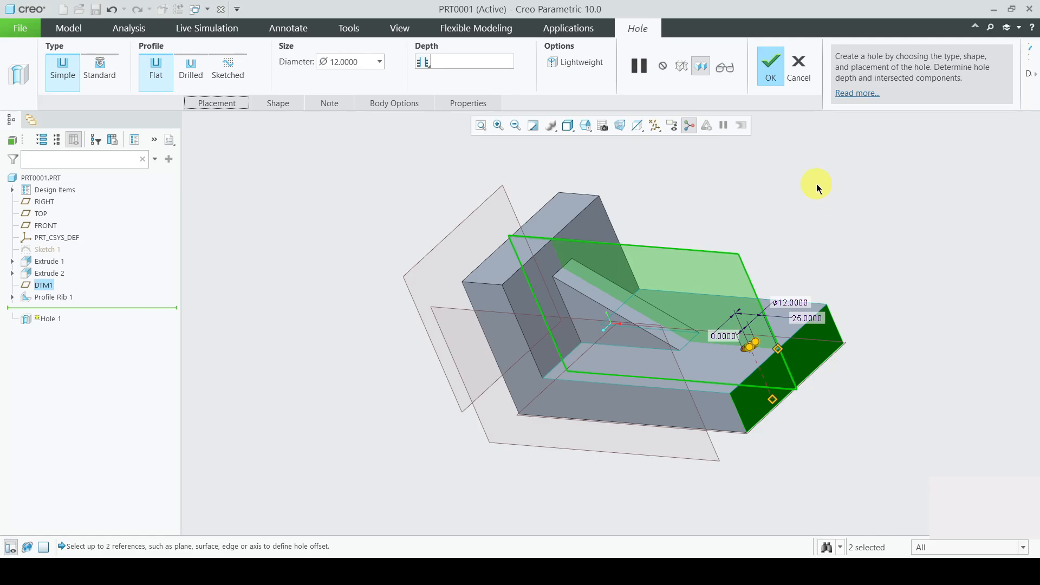
left_click(769, 67)
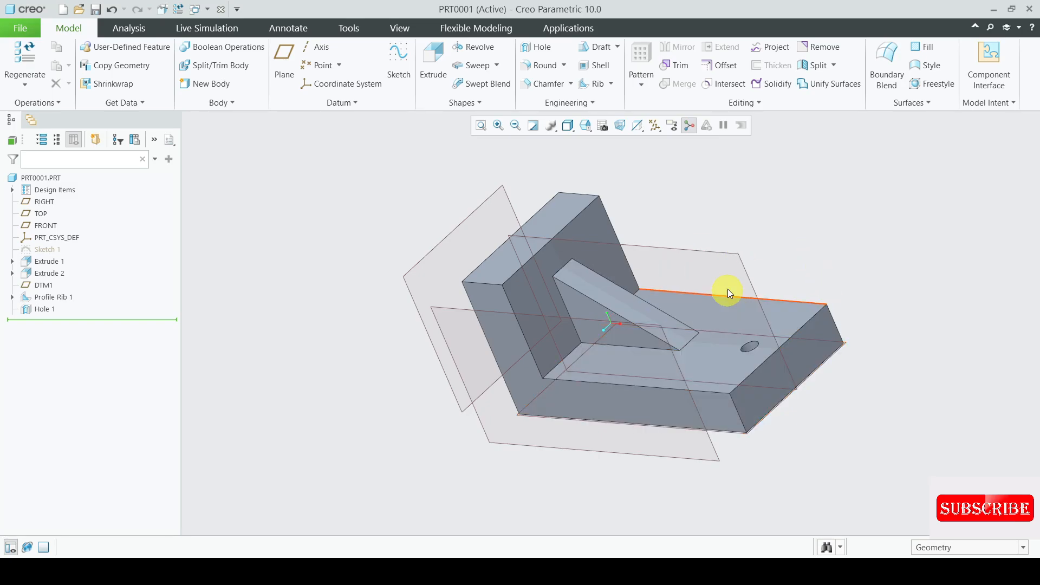
Hide all datum features, including planes, axes, points and coordinate systems, in the model view.
left_click(657, 126)
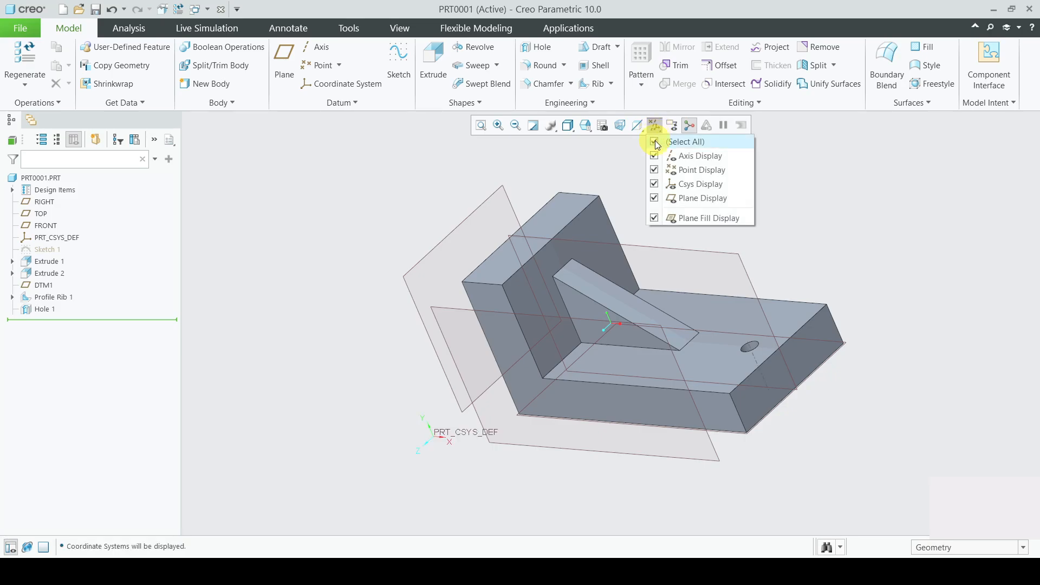
left_click(656, 142)
left_click(925, 259)
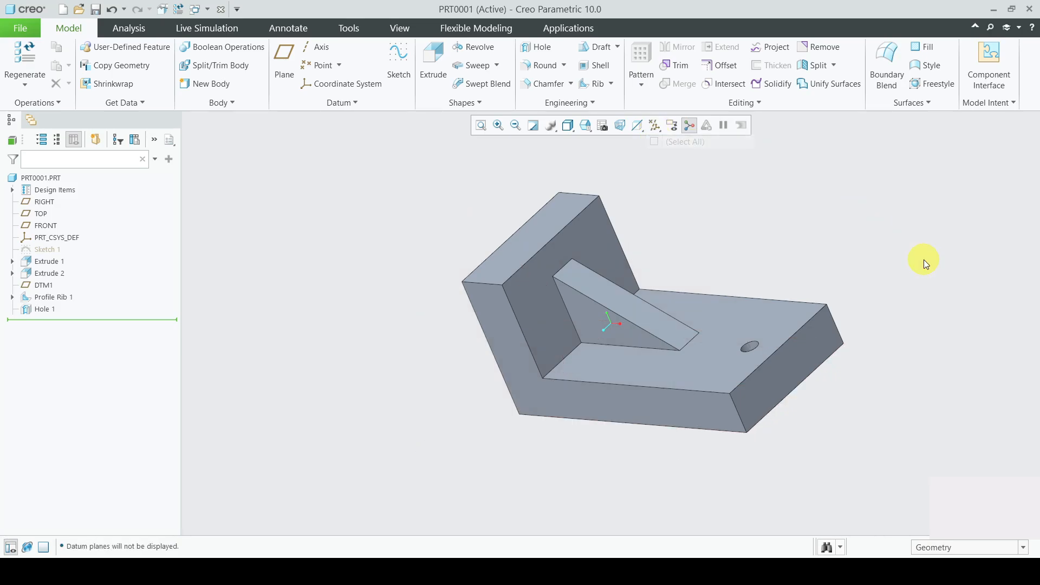